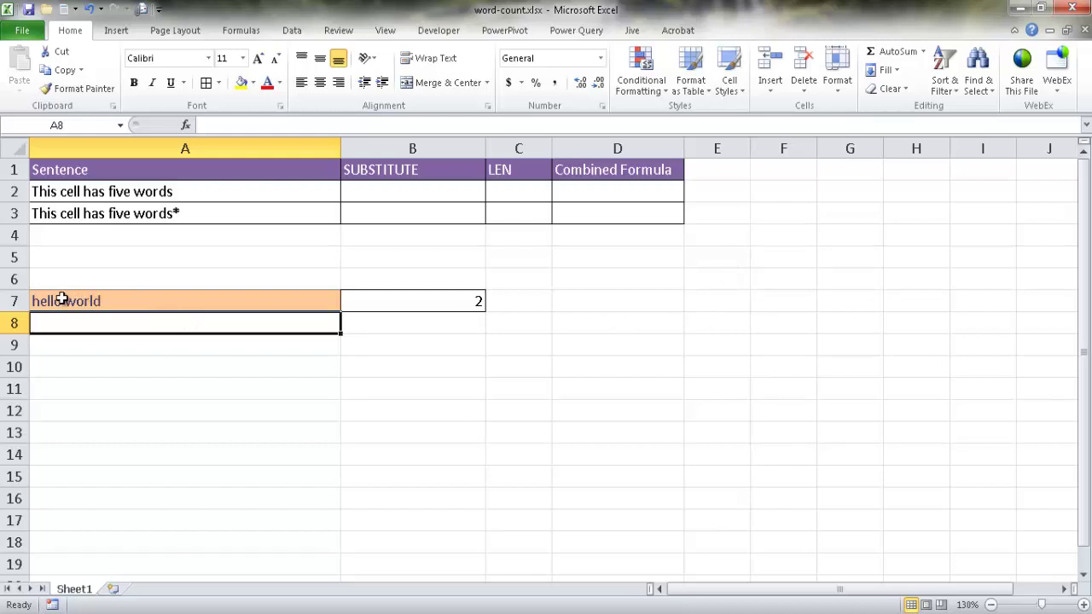
Replace 'world' in A7 with 'how are you', making 'hello how are you' with a B7 count of 4
{"action": "left_click", "coordinate": [80, 299]}
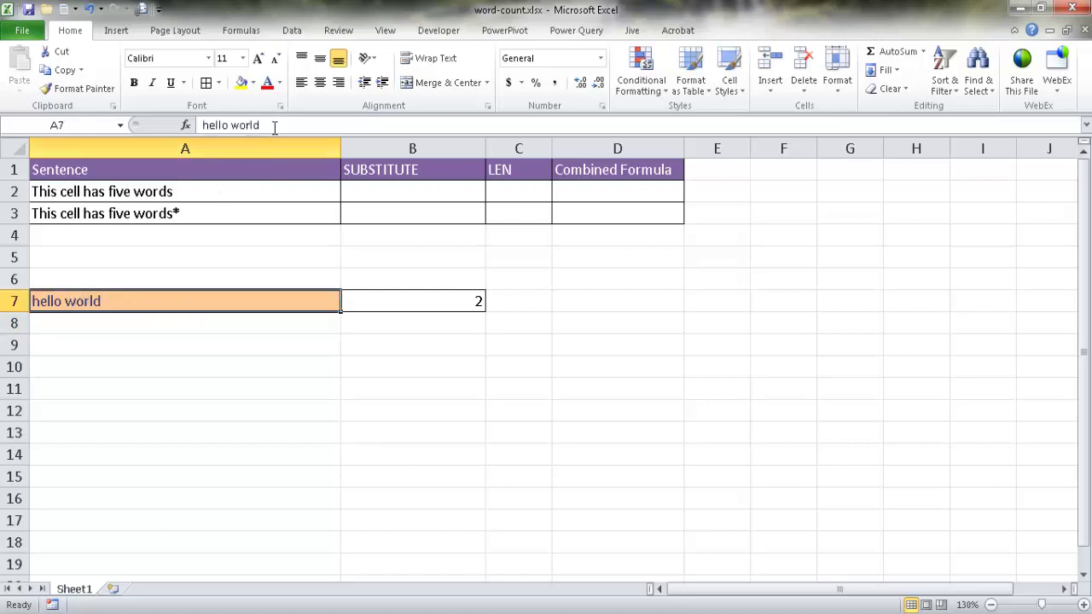
{"action": "left_click_drag", "start_coordinate": [273, 125], "coordinate": [245, 125]}
{"action": "key", "text": "Delete"}
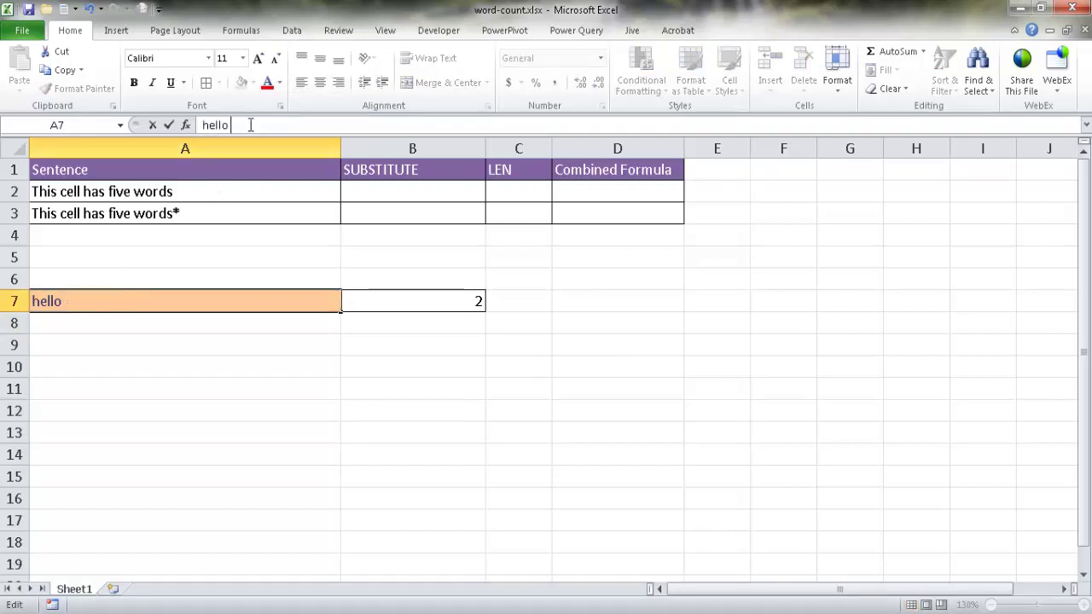
{"action": "key", "text": "Return"}
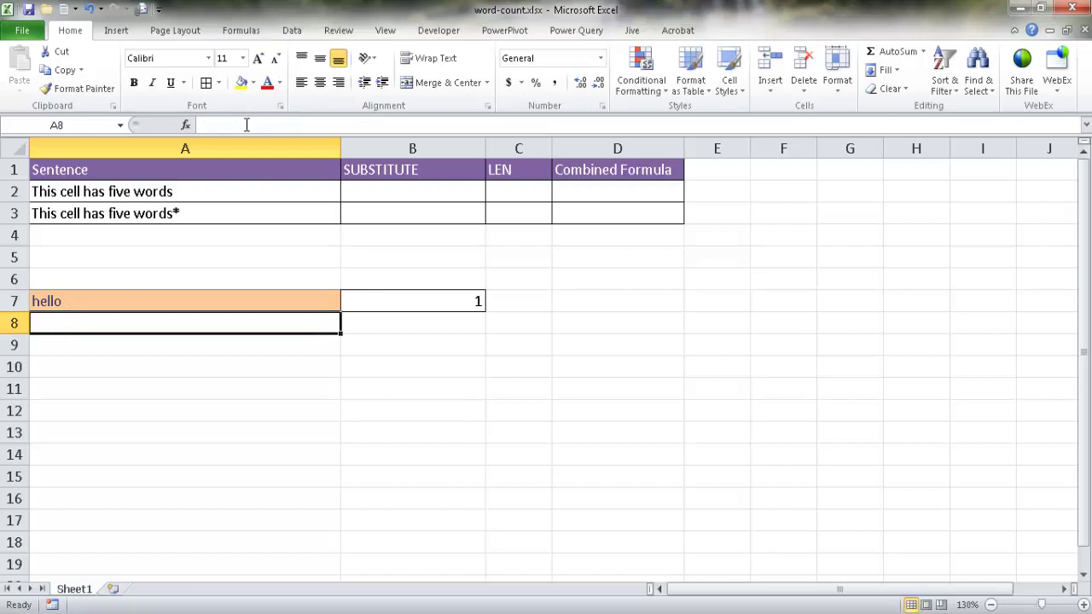
{"action": "left_click", "coordinate": [213, 300]}
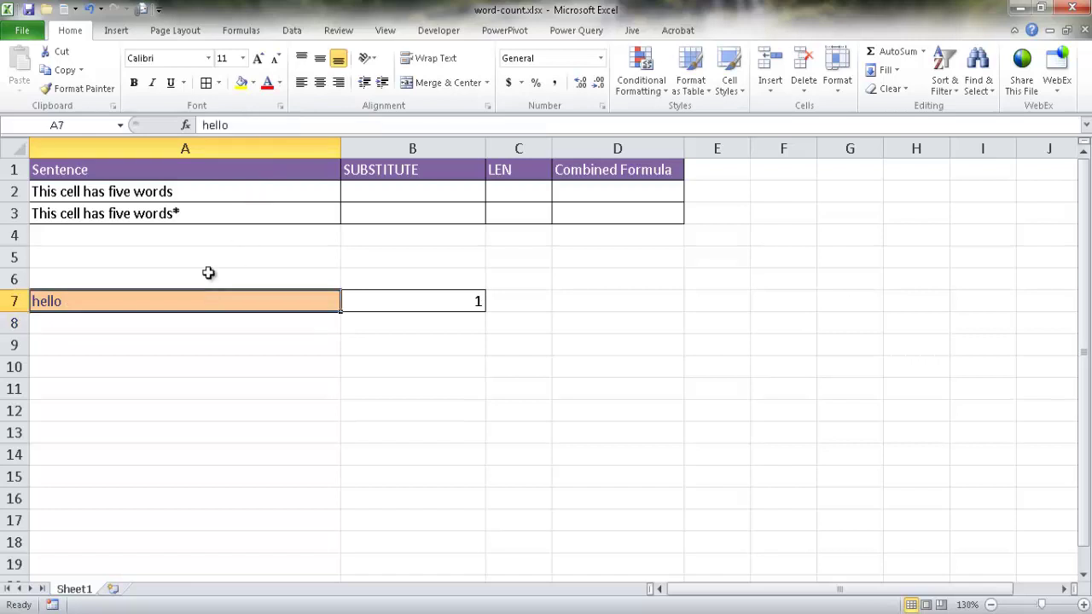
{"action": "left_click", "coordinate": [257, 124]}
{"action": "type", "text": "how are you"}
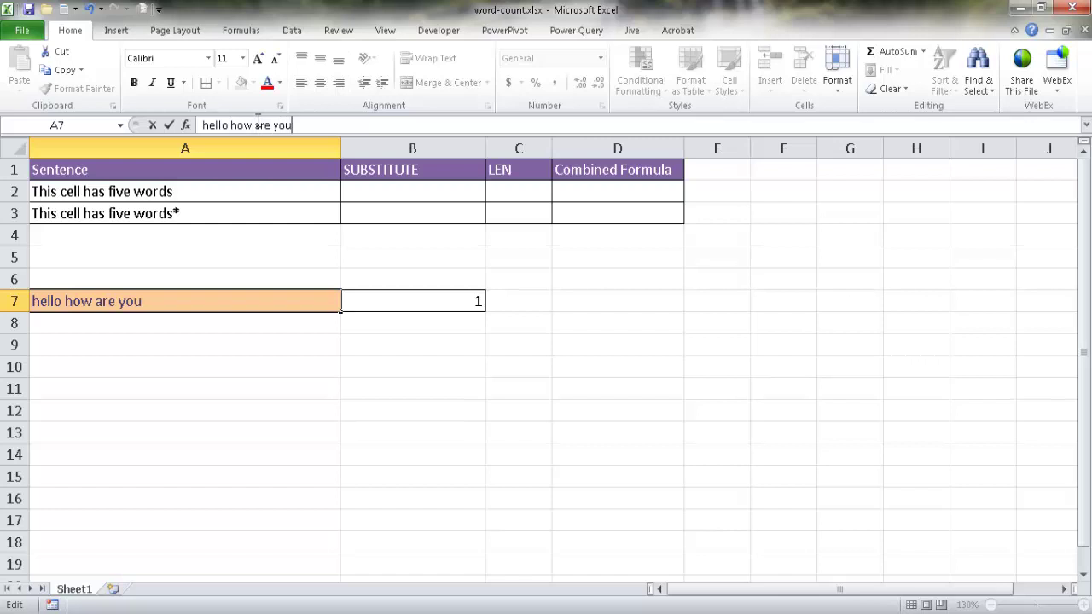
{"action": "key", "text": "Return"}
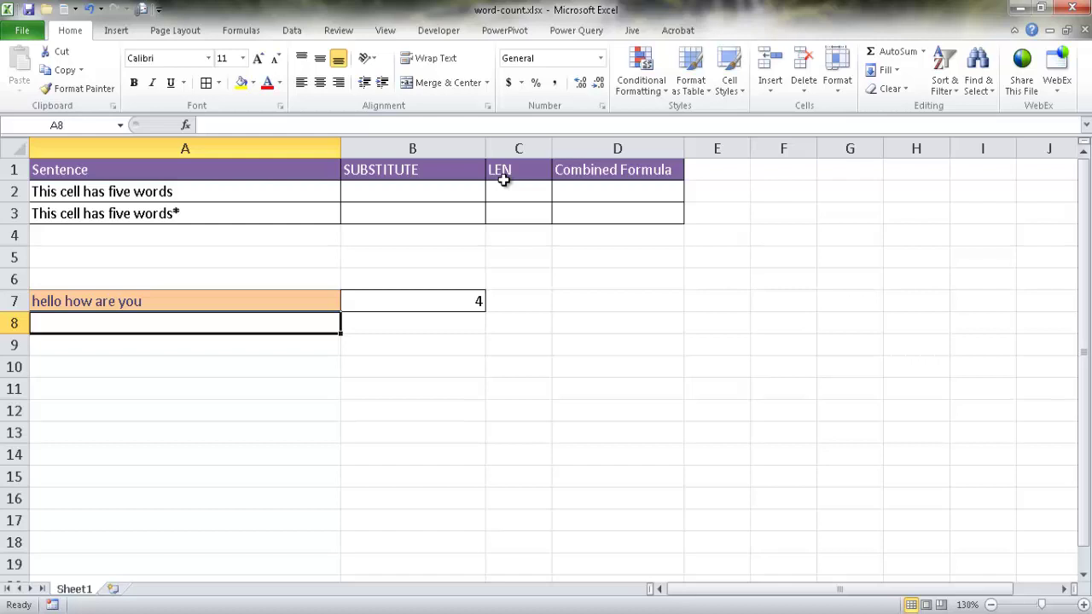
{"action": "left_click", "coordinate": [438, 189]}
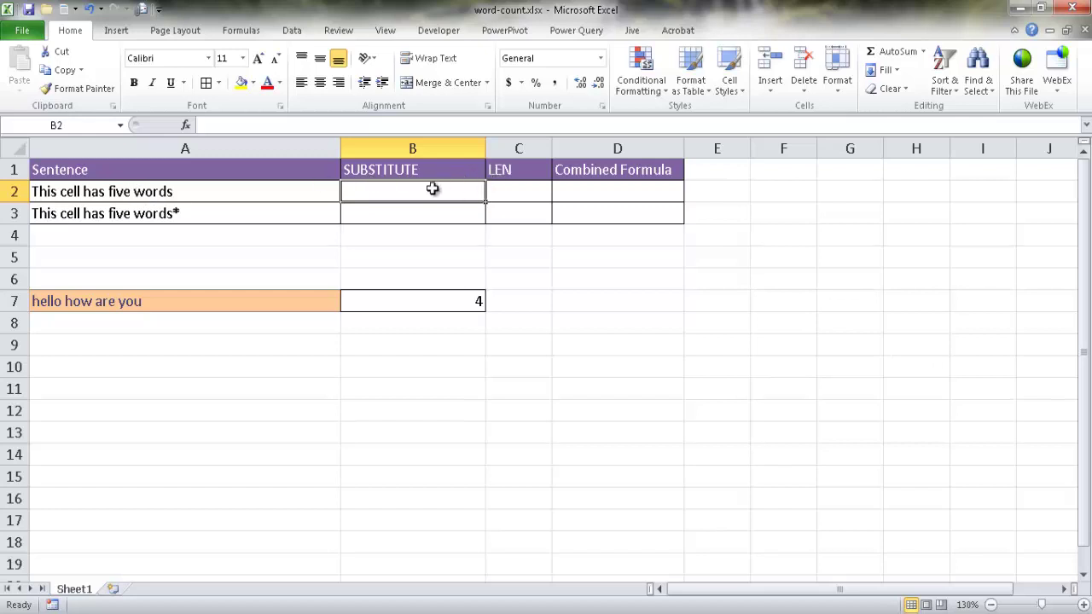
Enter =SUBSTITUTE(A2," ","") in B2 to show the A2 sentence without spaces
{"action": "type", "text": "=-sus"}
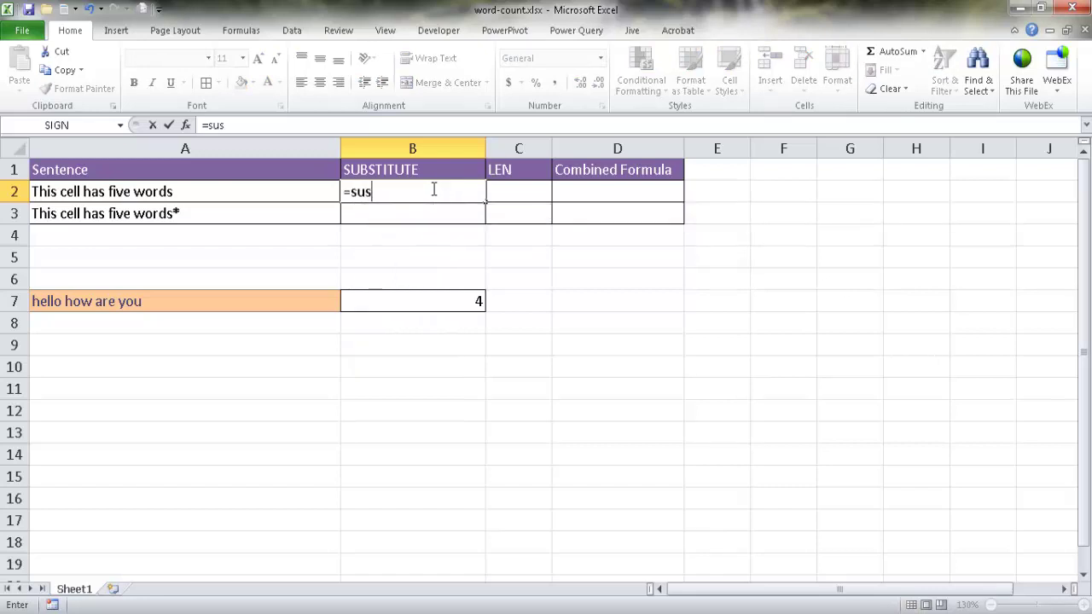
{"action": "key", "text": "BackSpace"}
{"action": "type", "text": "b"}
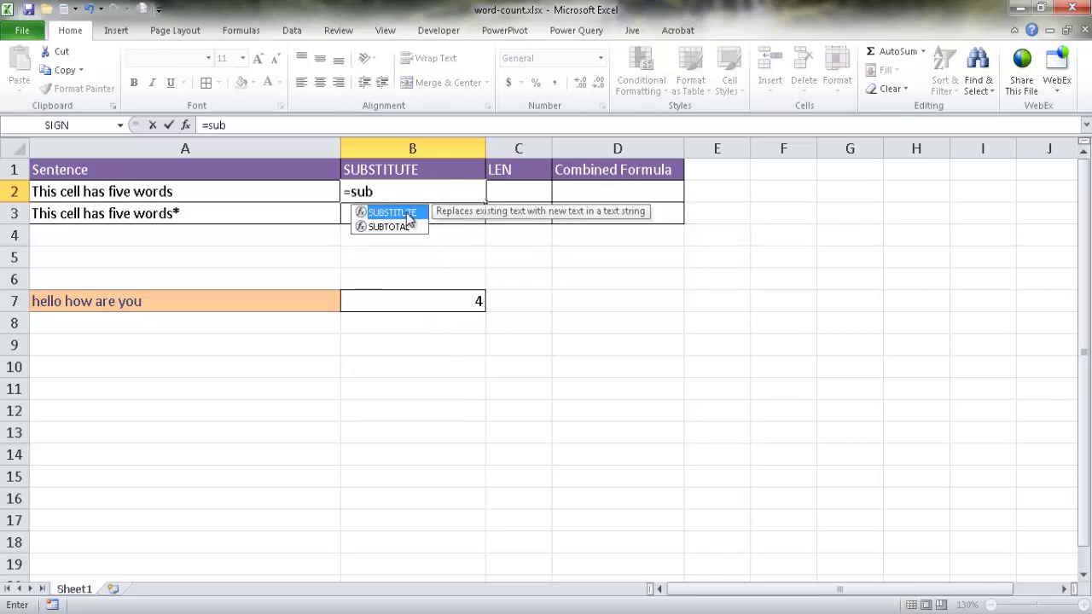
{"action": "double_click", "coordinate": [407, 220]}
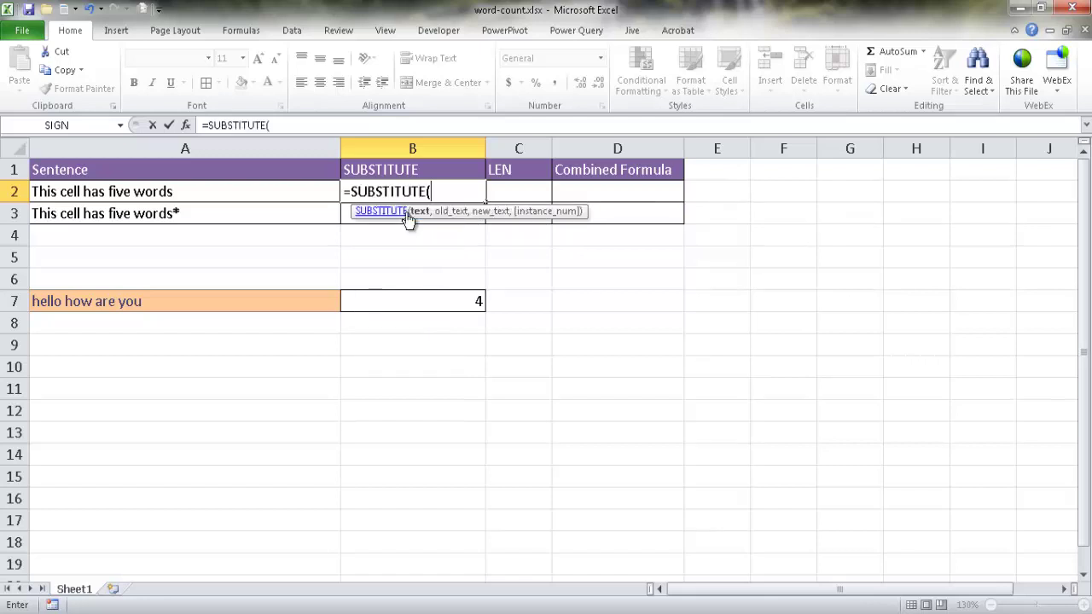
{"action": "left_click", "coordinate": [260, 189]}
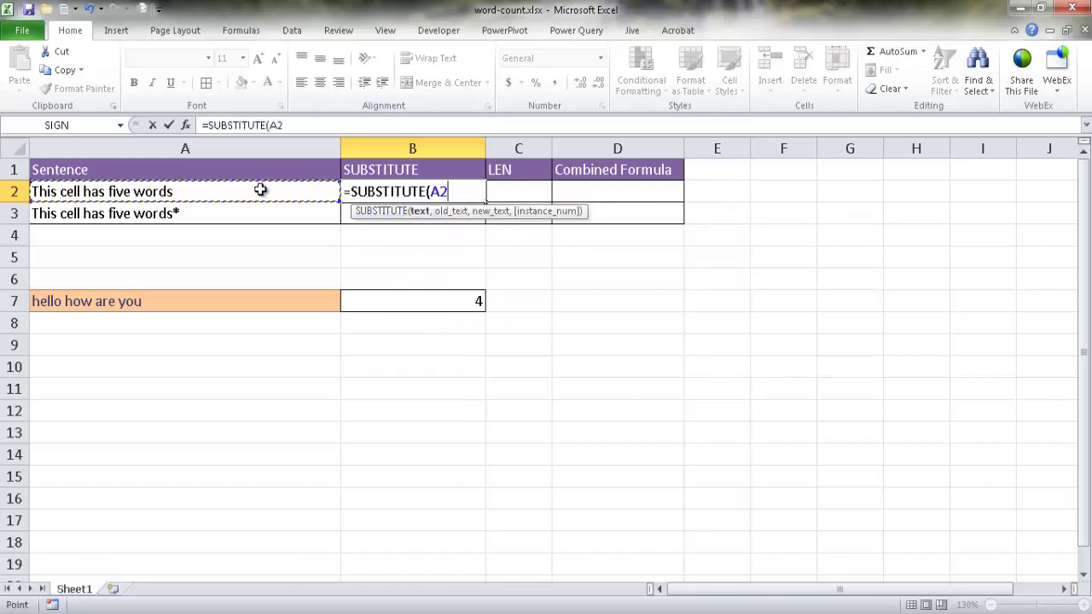
{"action": "type", "text": ","}
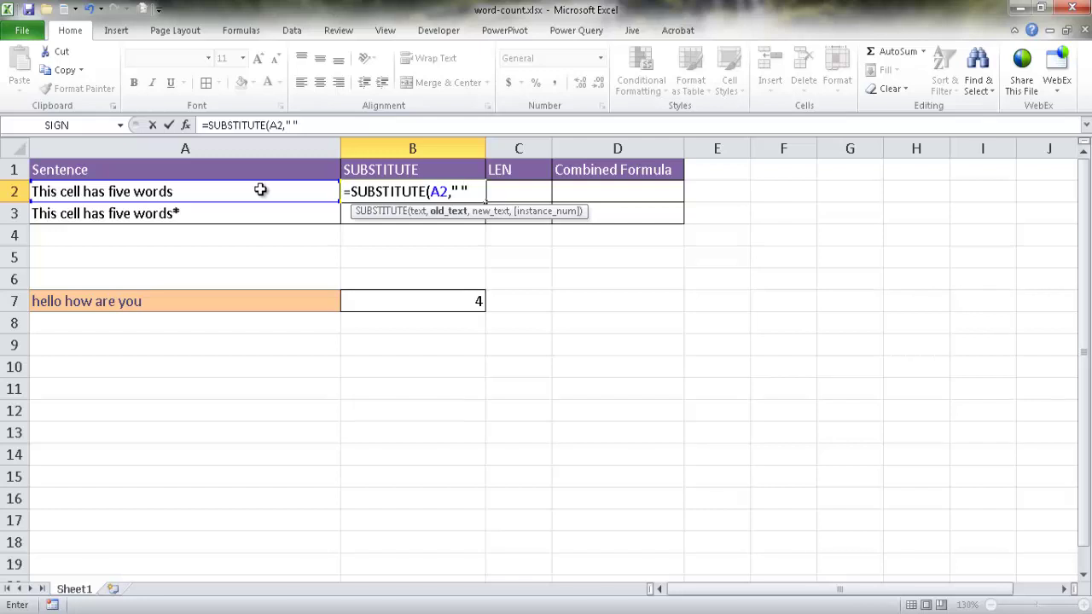
{"action": "type", "text": ","}
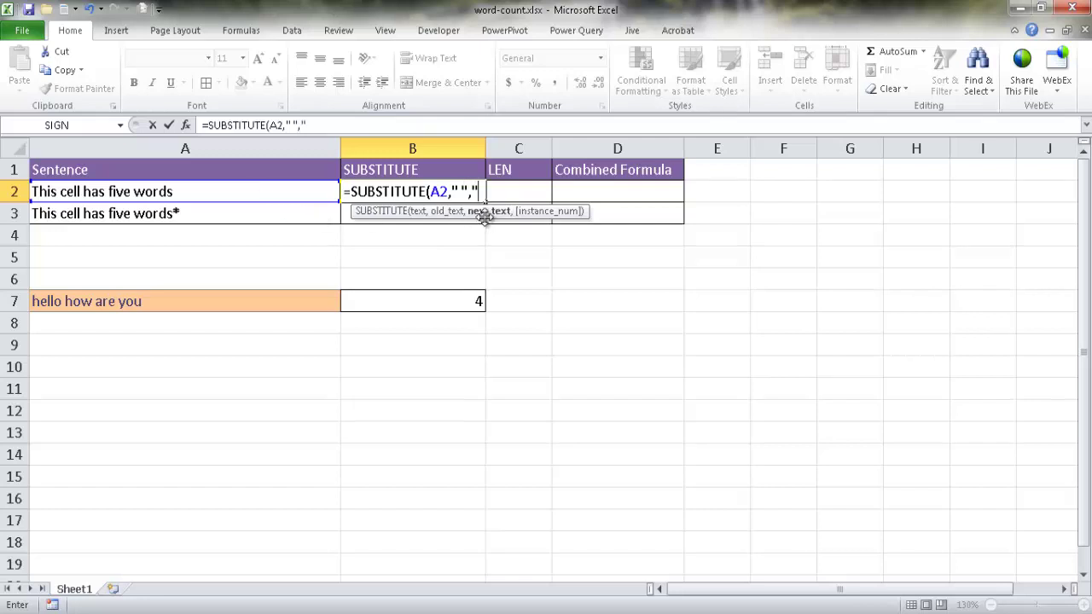
{"action": "type", "text": "\"\")"}
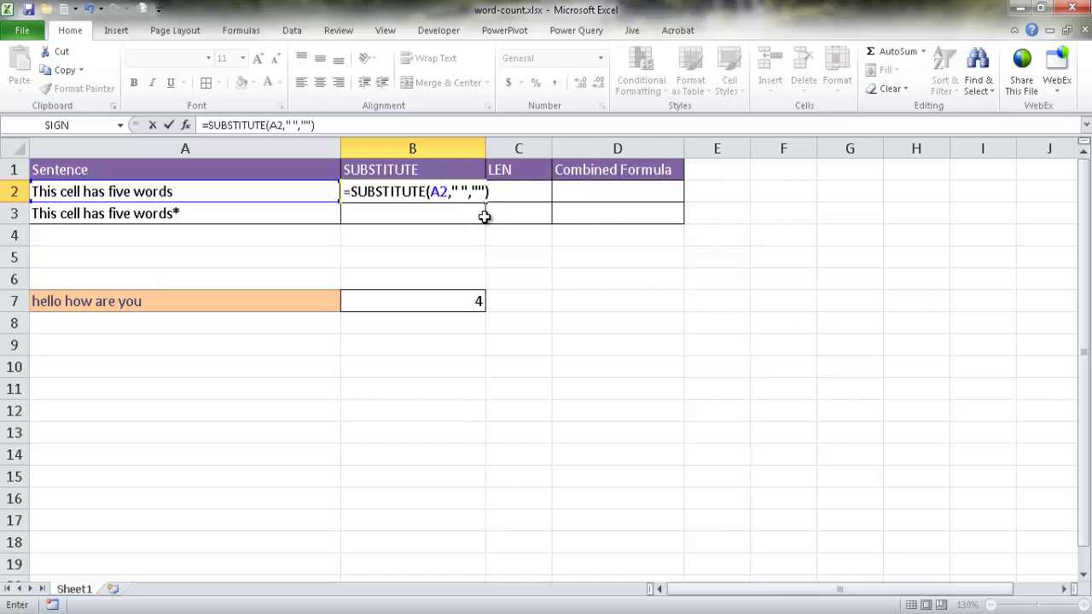
{"action": "key", "text": "Return"}
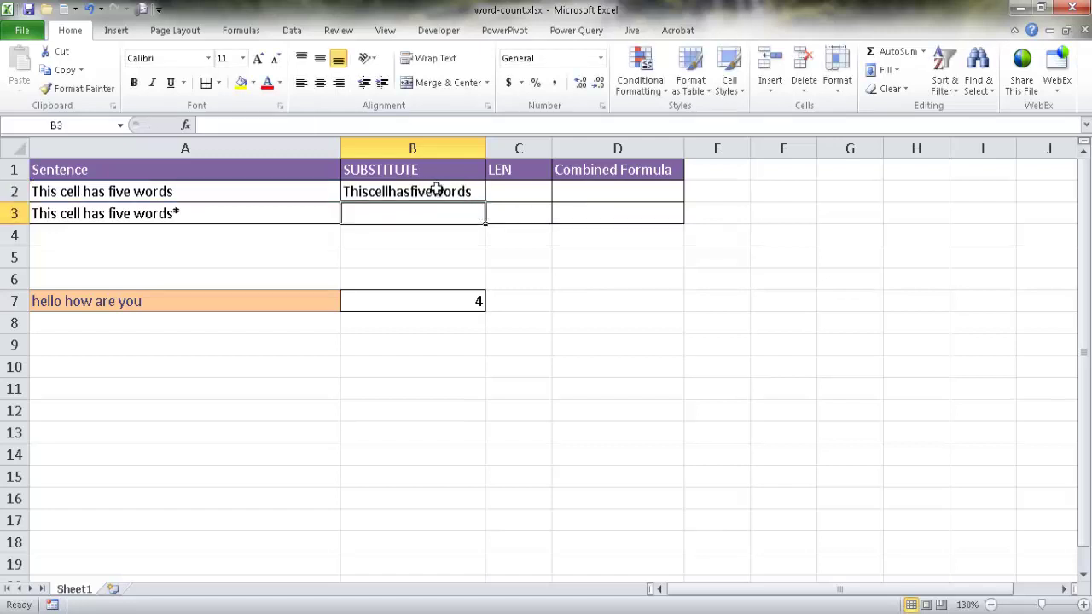
{"action": "left_click", "coordinate": [505, 194]}
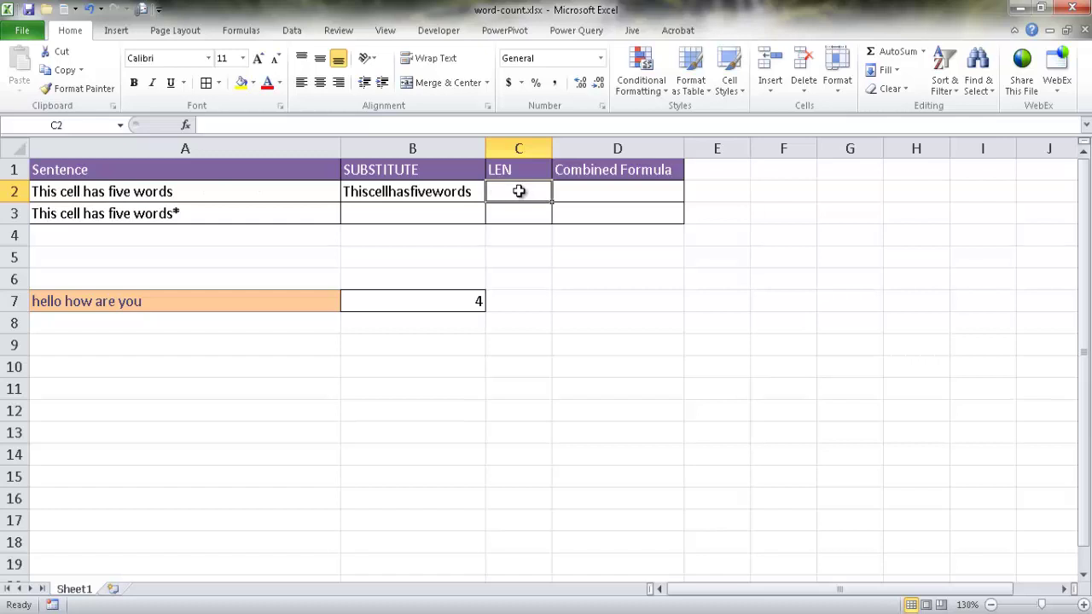
Enter the length-difference formula =LEN(A2)-LEN(B2) in C2
{"action": "type", "text": "=len"}
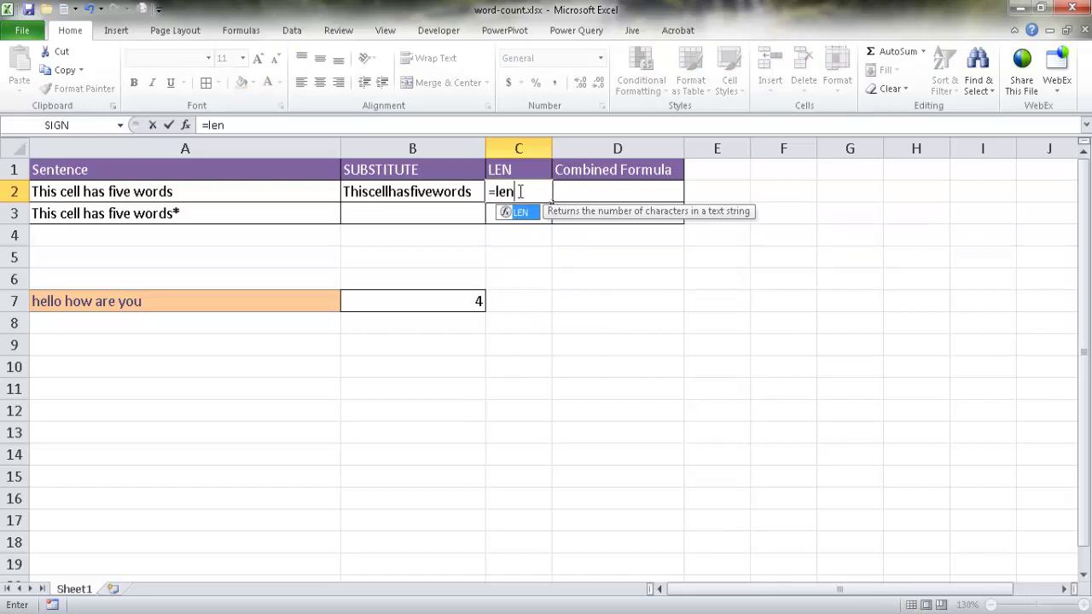
{"action": "type", "text": "("}
{"action": "left_click", "coordinate": [309, 194]}
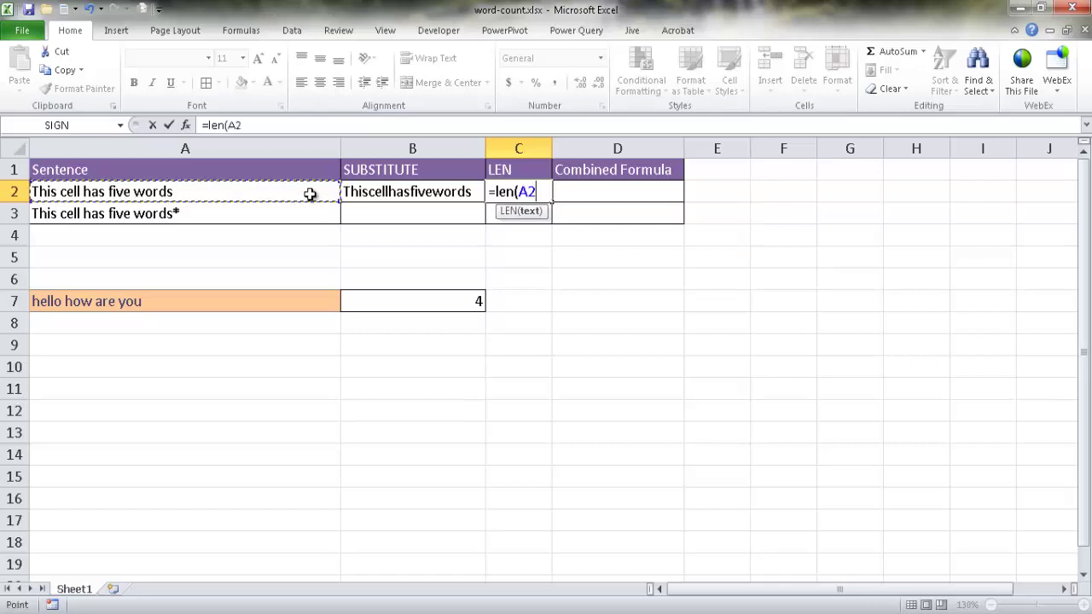
{"action": "type", "text": ")"}
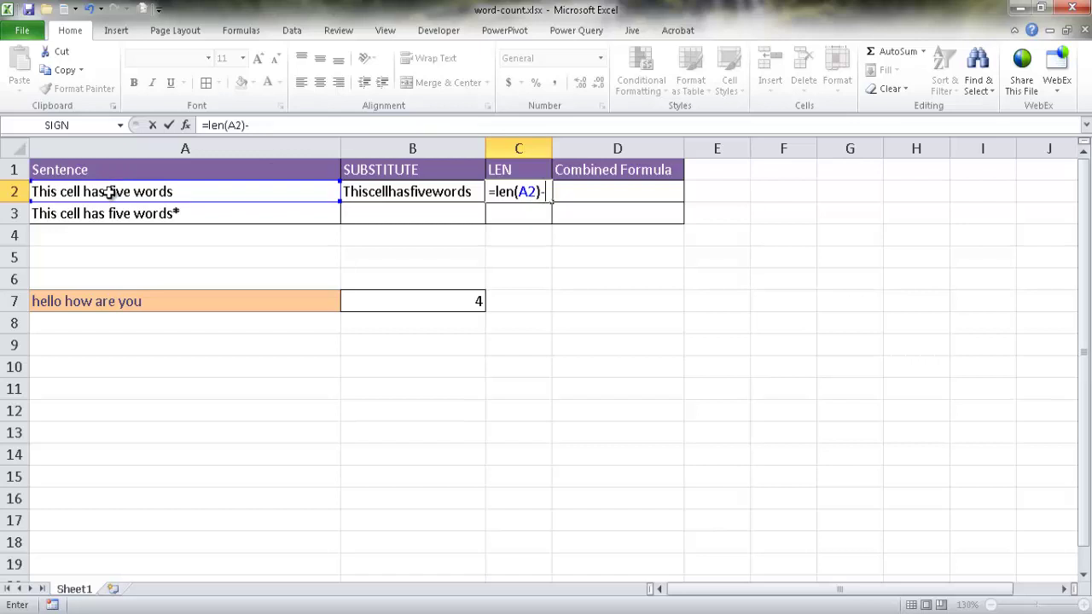
{"action": "type", "text": "-"}
{"action": "type", "text": "le"}
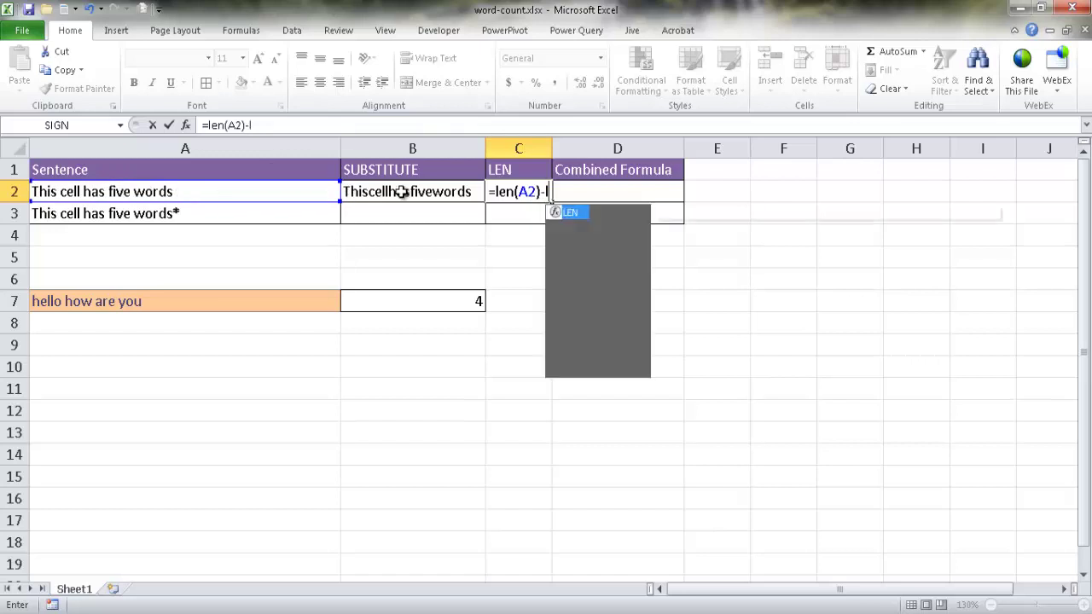
{"action": "type", "text": "n("}
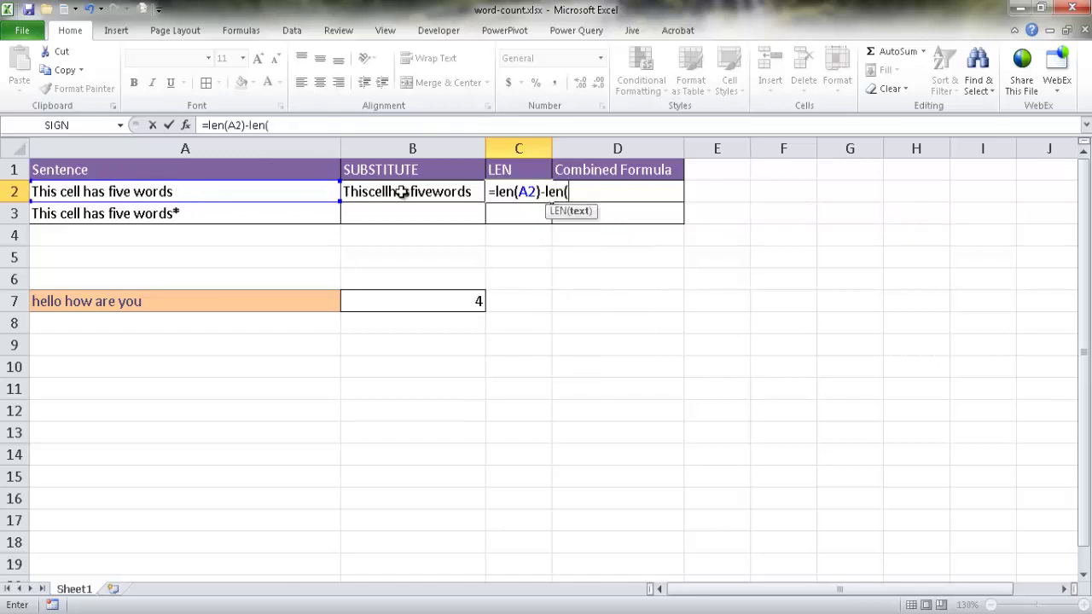
{"action": "left_click", "coordinate": [402, 193]}
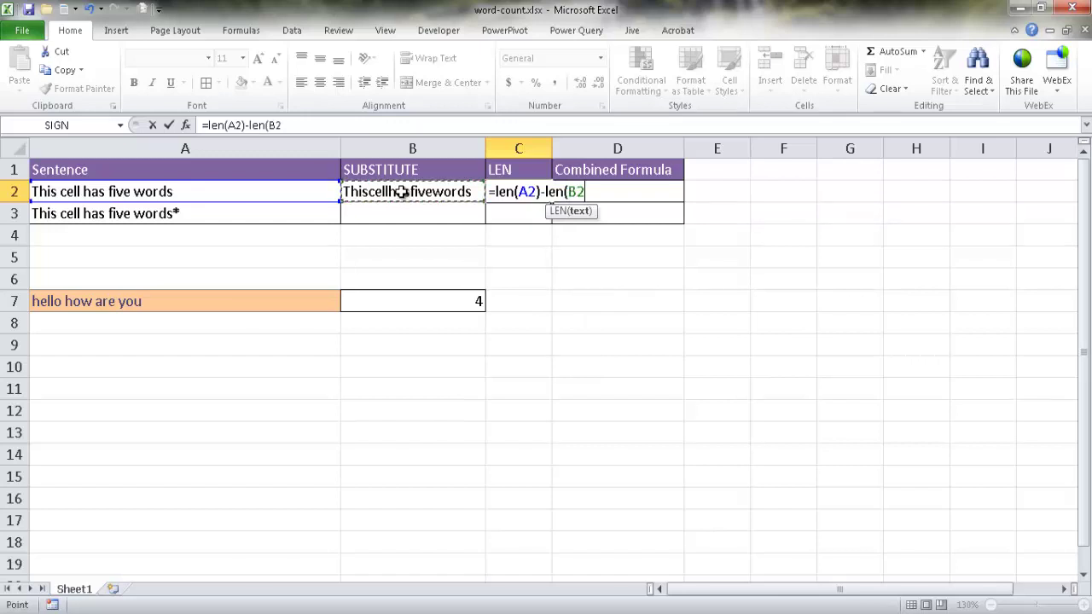
{"action": "type", "text": ")"}
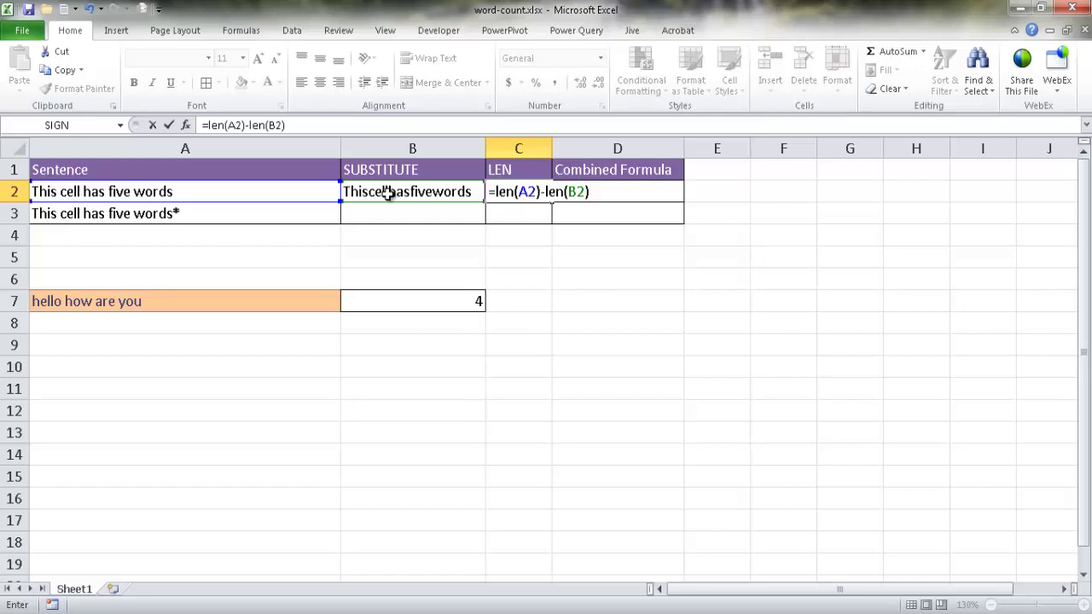
{"action": "key", "text": "Return"}
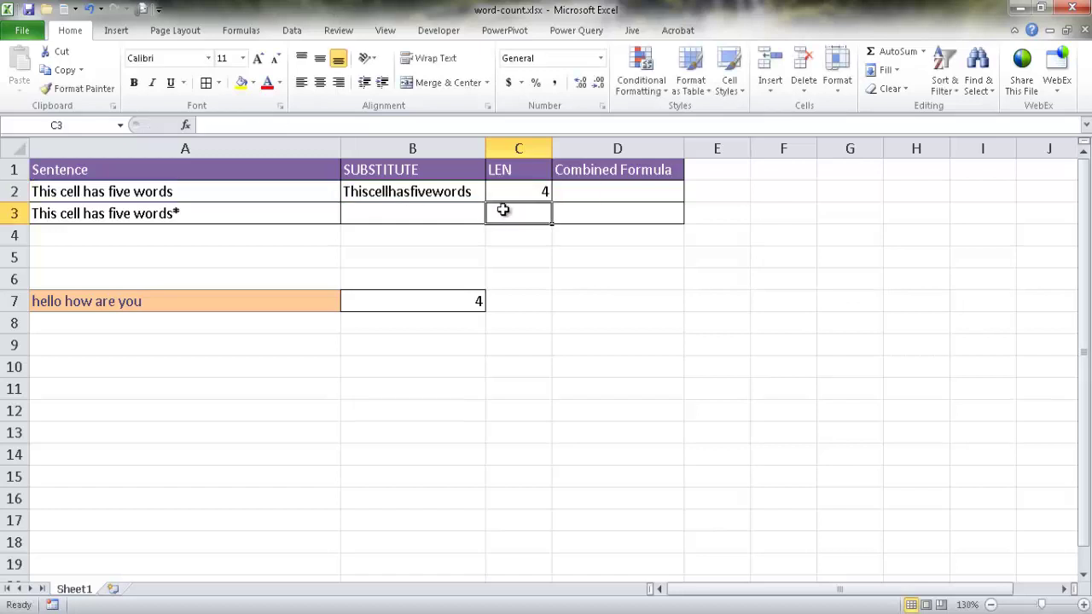
Append +1 to C2's formula so it returns a word count of 5
{"action": "left_click", "coordinate": [527, 189]}
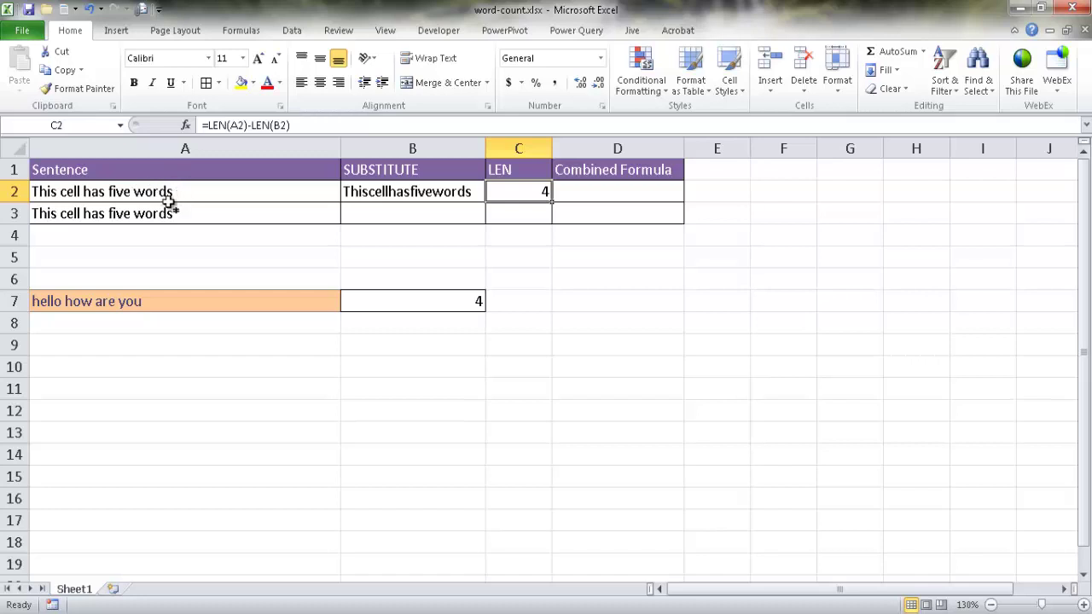
{"action": "left_click", "coordinate": [316, 122]}
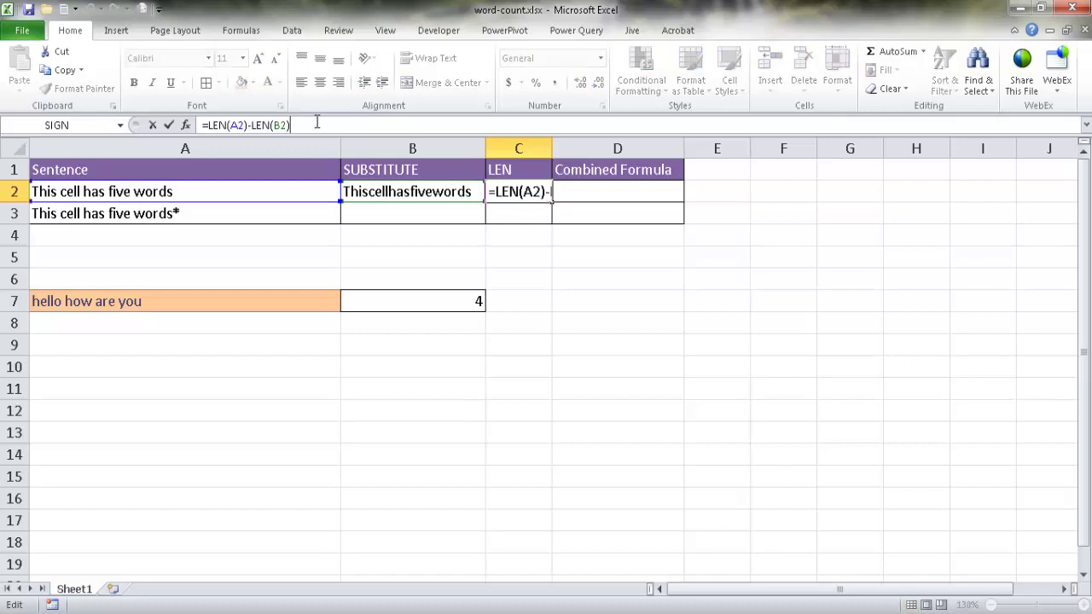
{"action": "type", "text": "+1"}
{"action": "key", "text": "Return"}
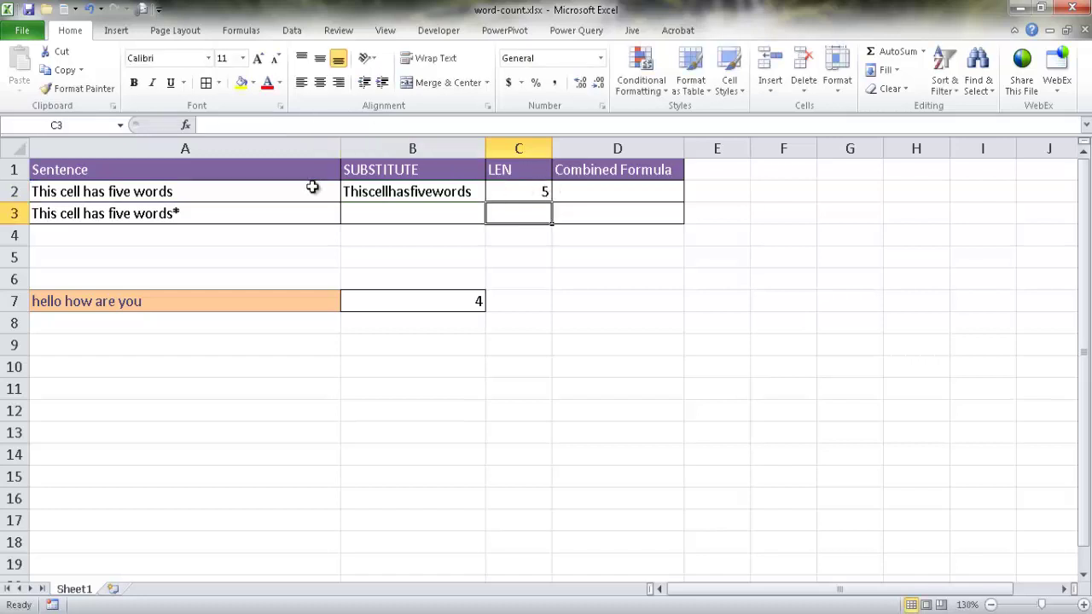
{"action": "left_click", "coordinate": [254, 189]}
{"action": "left_click", "coordinate": [341, 123]}
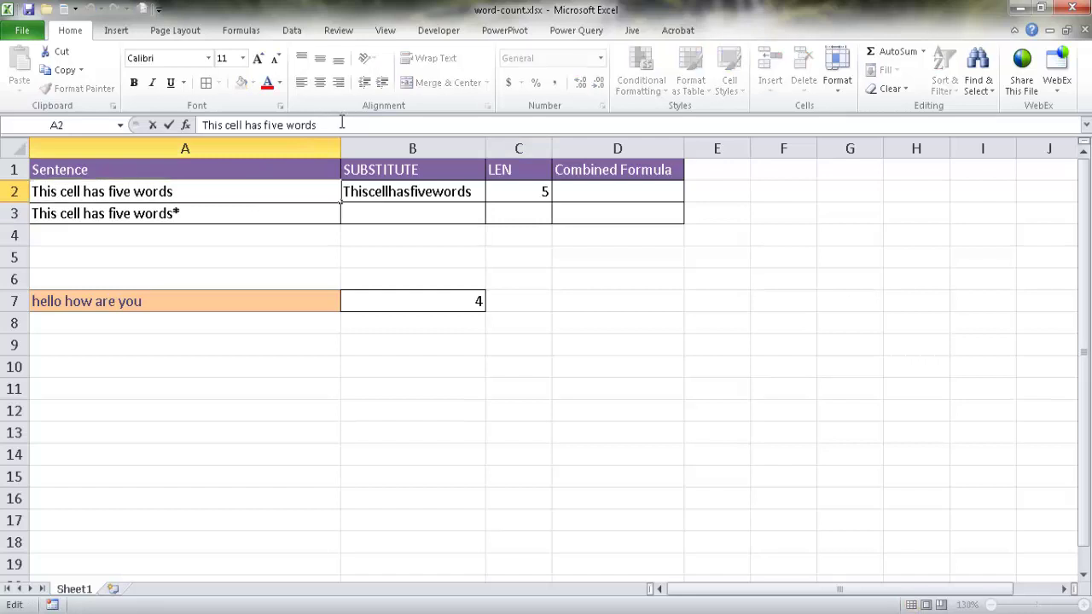
{"action": "type", "text": "or more"}
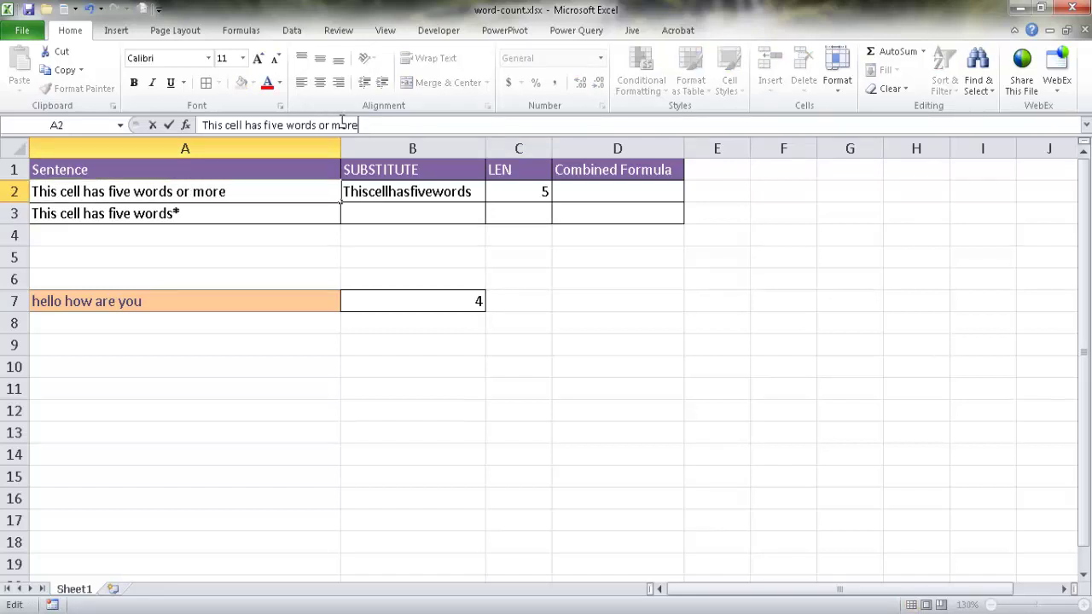
{"action": "key", "text": "Return"}
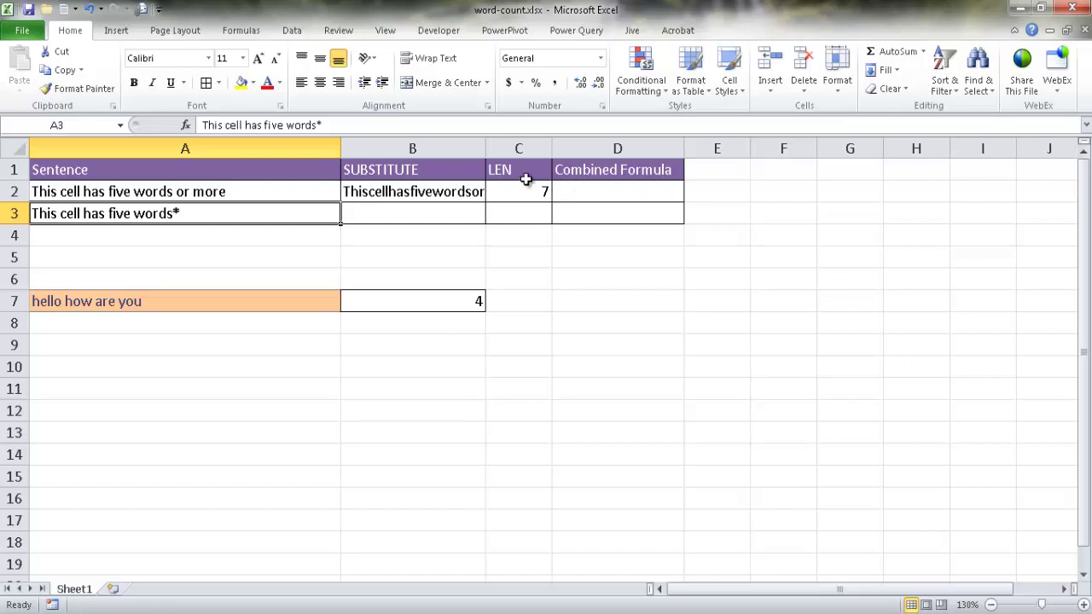
{"action": "left_click", "coordinate": [506, 194]}
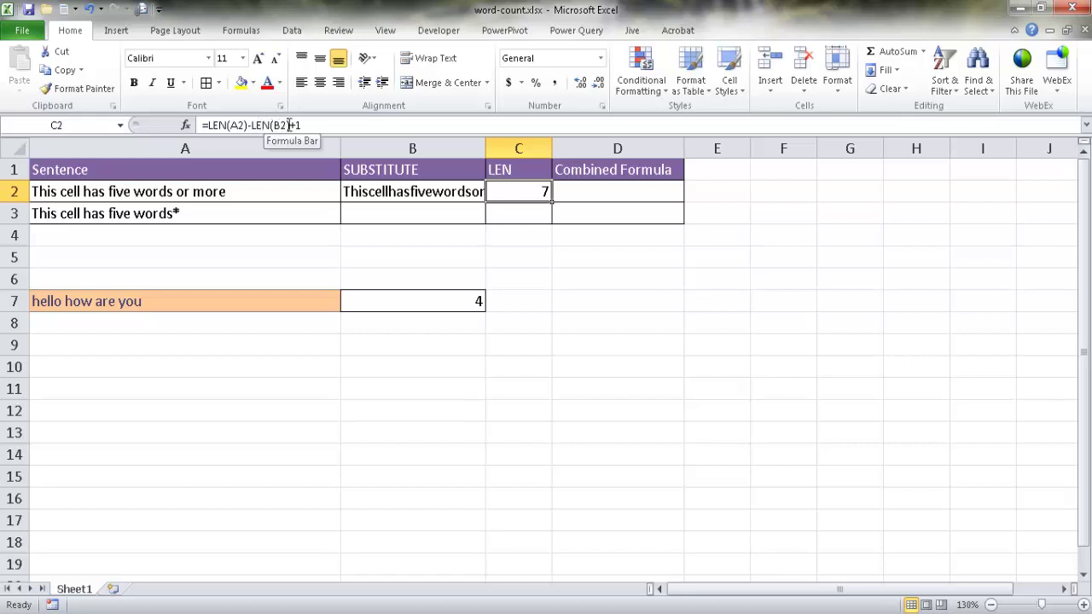
{"action": "left_click", "coordinate": [388, 191]}
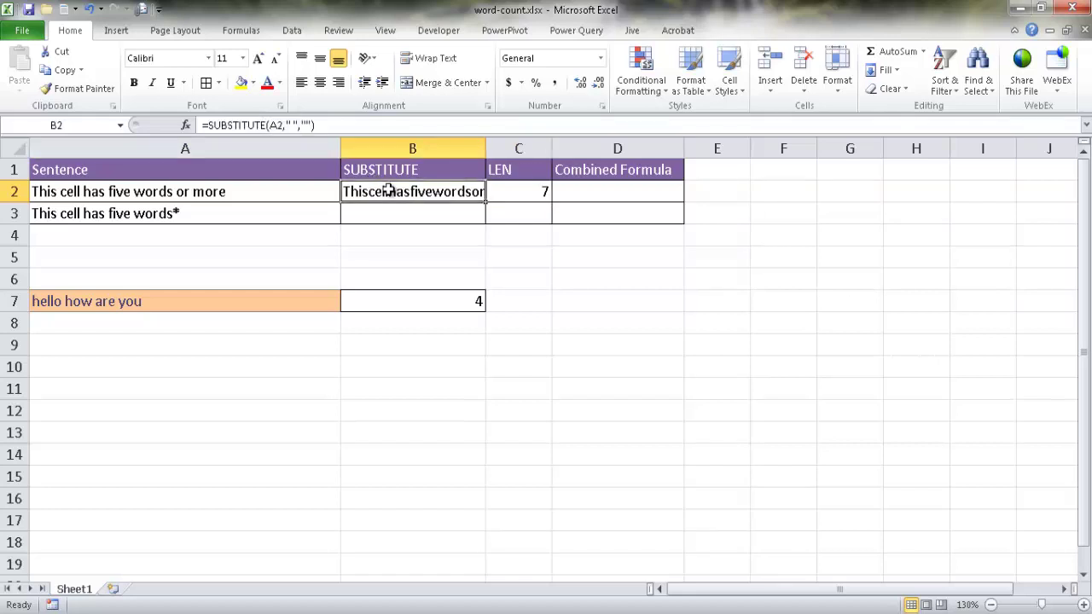
{"action": "left_click_drag", "start_coordinate": [319, 126], "coordinate": [209, 125]}
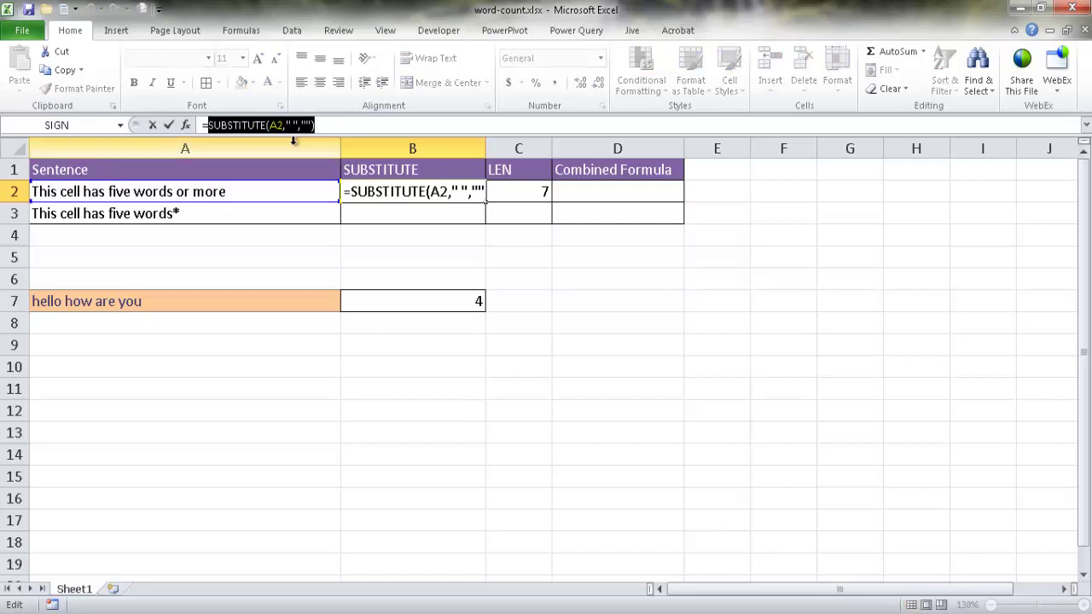
{"action": "key", "text": "Escape"}
Copy C2's formula text =LEN(A2)-LEN(B2)+1 into D2 under Combined Formula
{"action": "left_click", "coordinate": [511, 191]}
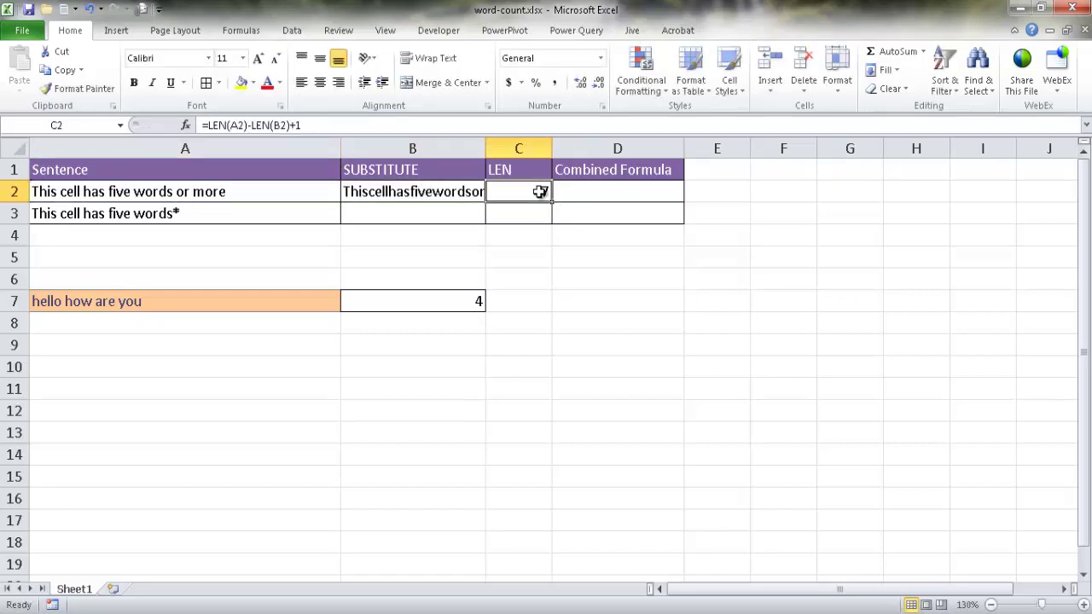
{"action": "left_click_drag", "start_coordinate": [321, 125], "coordinate": [165, 128]}
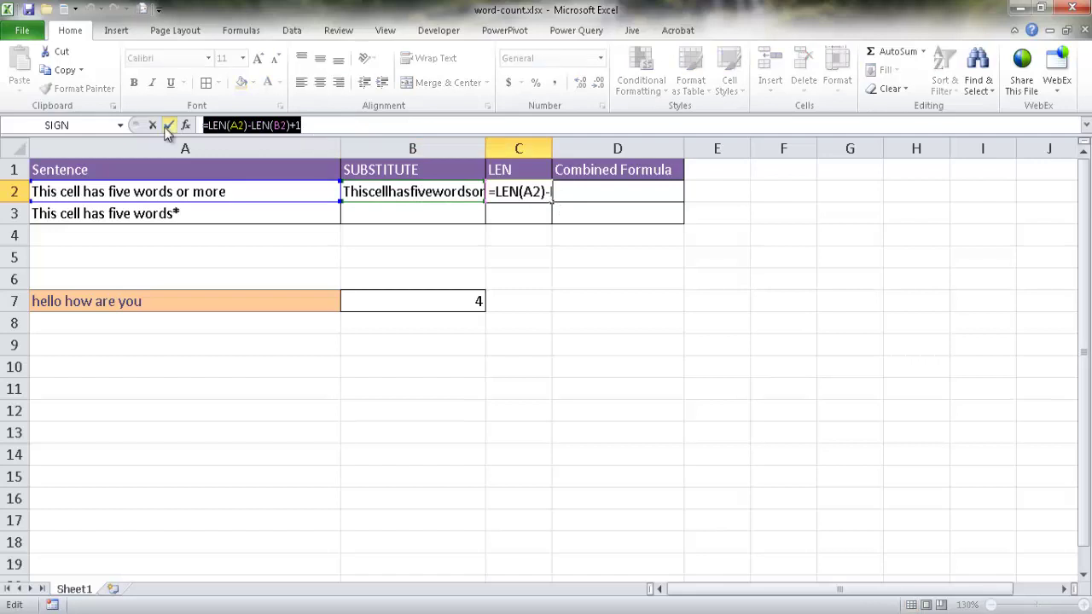
{"action": "key", "text": "ctrl+c"}
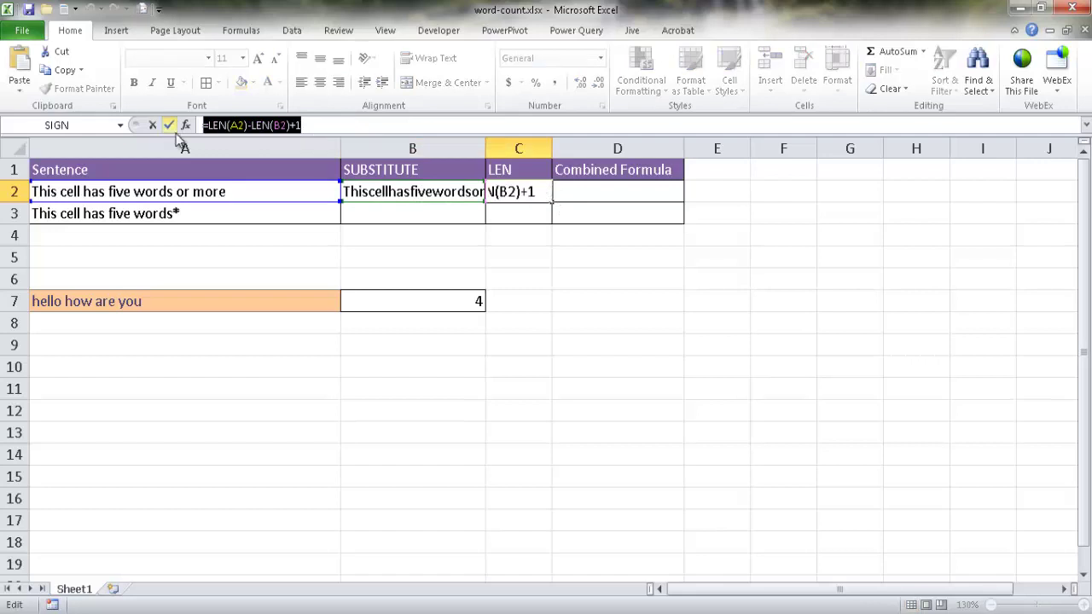
{"action": "key", "text": "Escape"}
{"action": "left_click", "coordinate": [596, 193]}
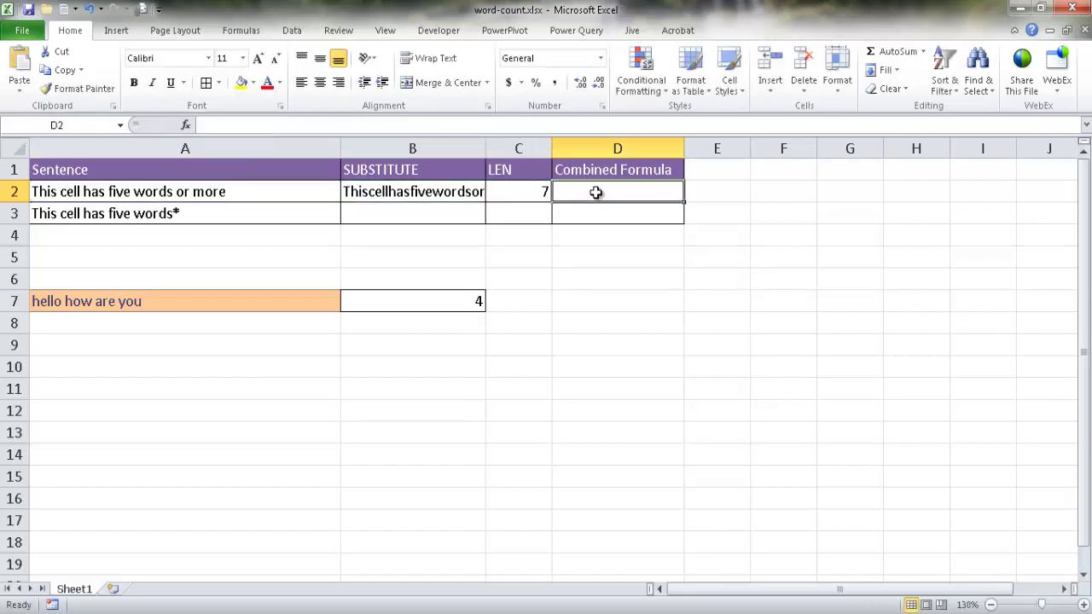
{"action": "left_click", "coordinate": [545, 126]}
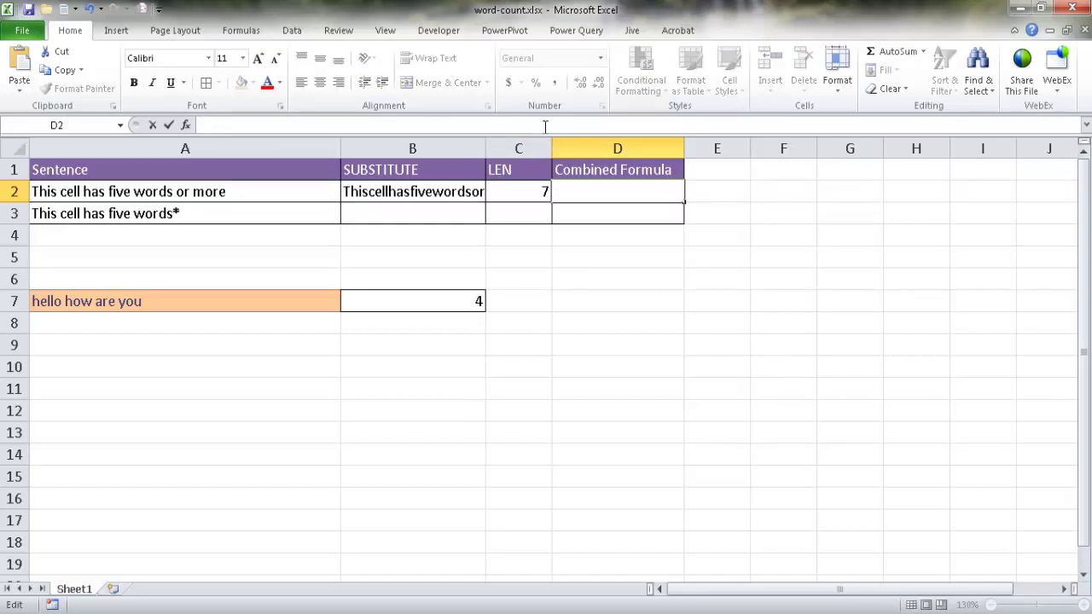
{"action": "key", "text": "ctrl+v"}
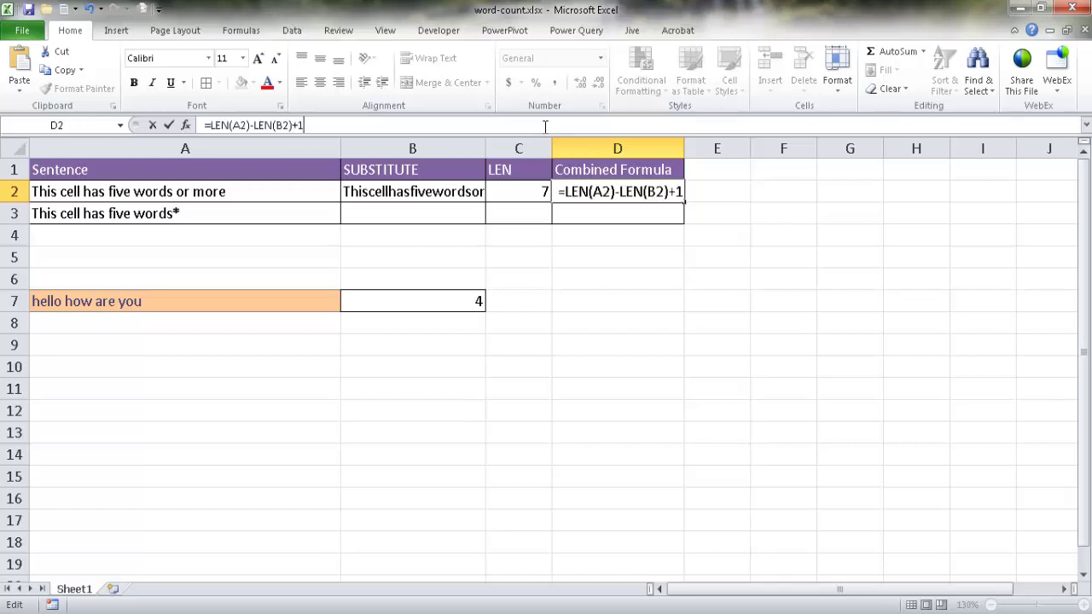
{"action": "key", "text": "Return"}
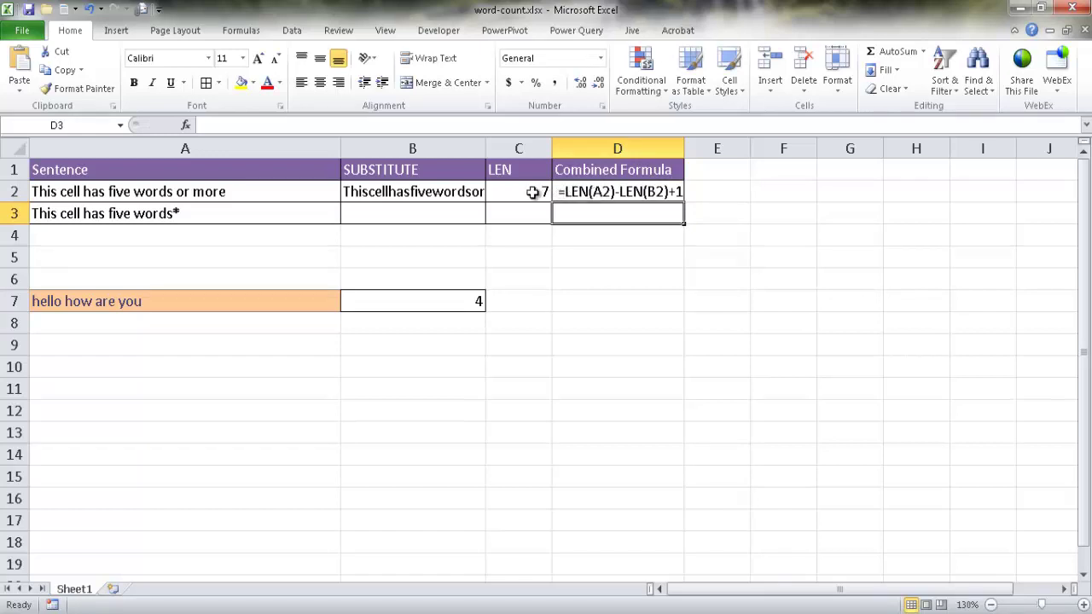
Replace the B2 reference in D2's formula with B2's SUBSTITUTE(A2," ","") expression
{"action": "left_click", "coordinate": [587, 192]}
{"action": "left_click", "coordinate": [428, 193]}
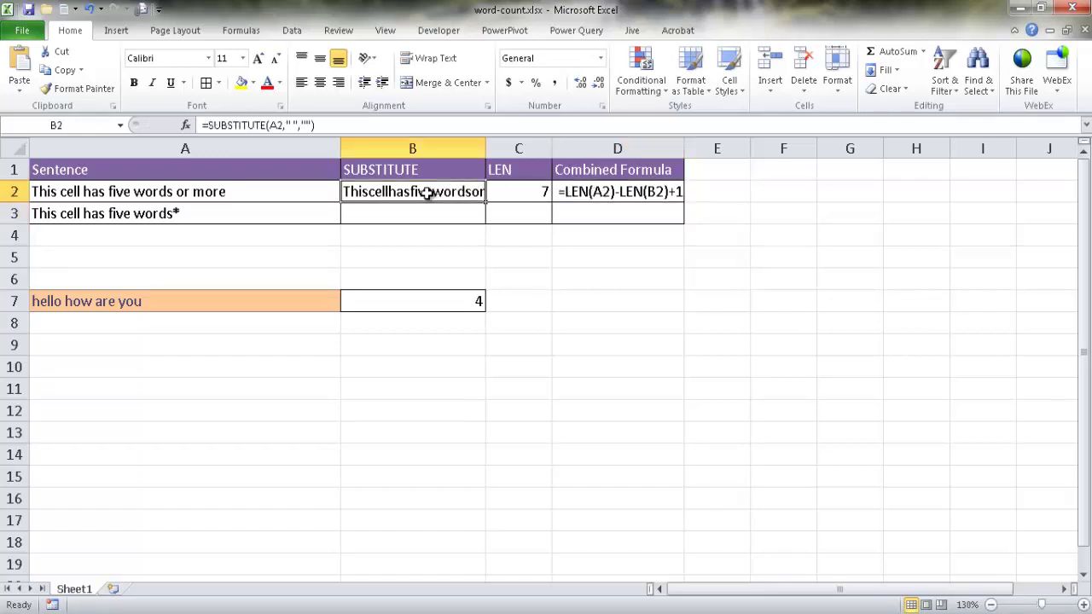
{"action": "left_click_drag", "start_coordinate": [322, 125], "coordinate": [210, 124]}
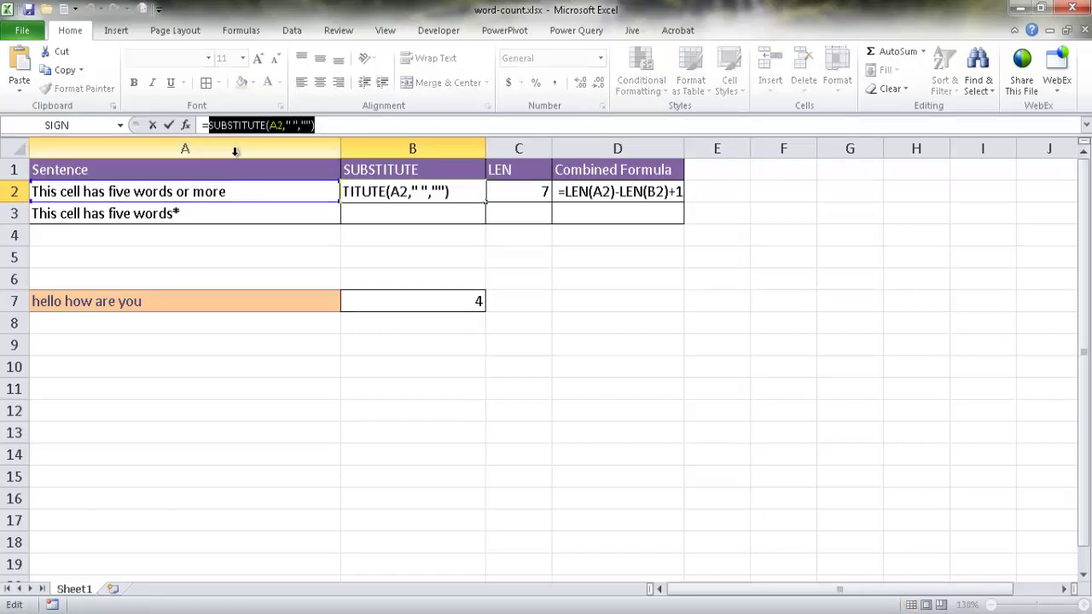
{"action": "key", "text": "Escape"}
{"action": "left_click", "coordinate": [623, 191]}
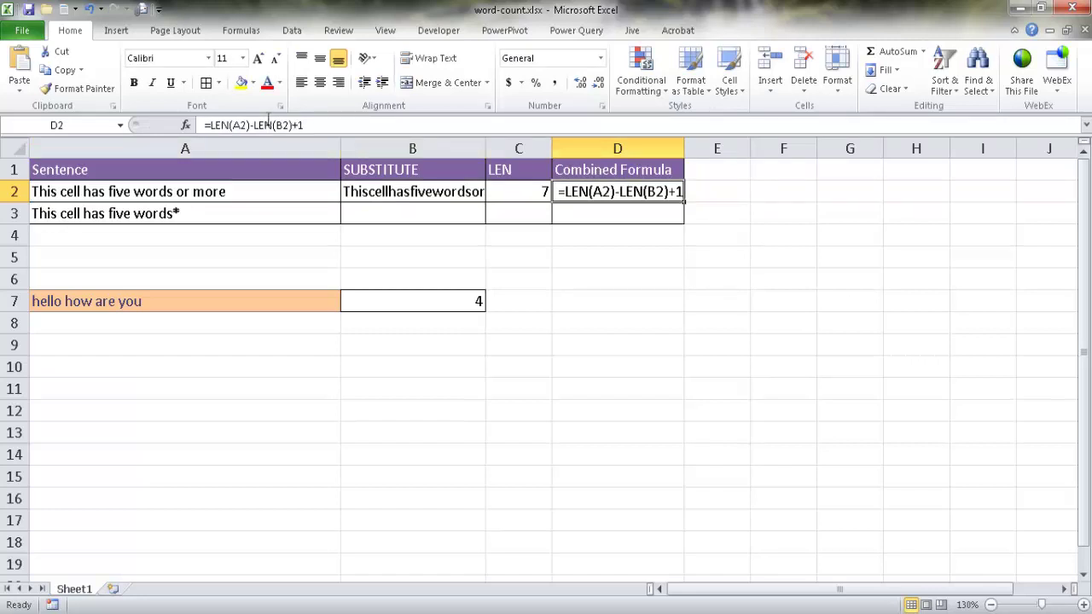
{"action": "left_click_drag", "start_coordinate": [274, 125], "coordinate": [287, 125]}
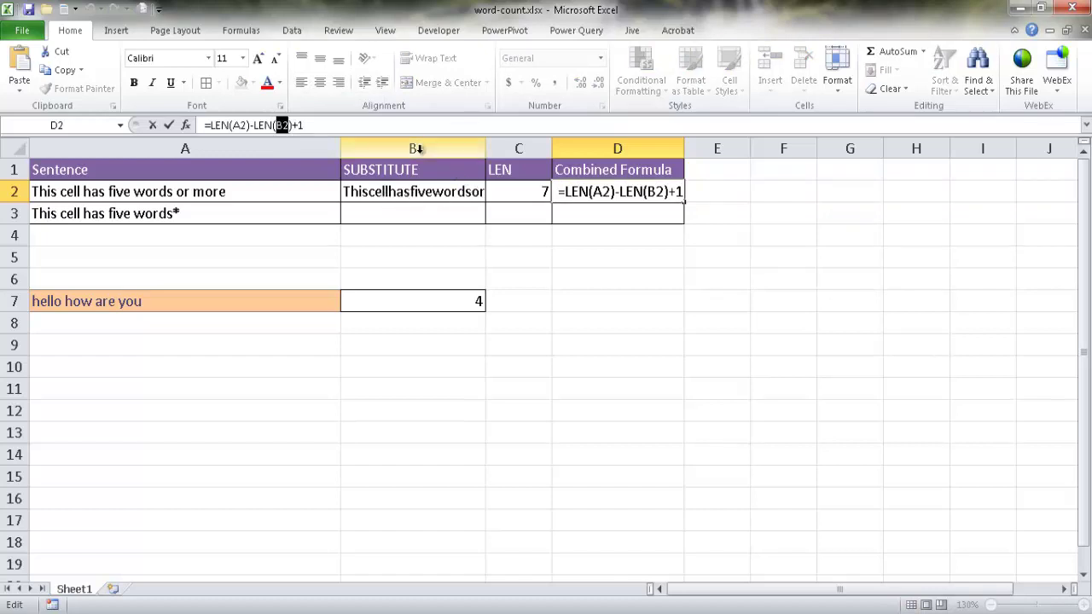
{"action": "key", "text": "ctrl+v"}
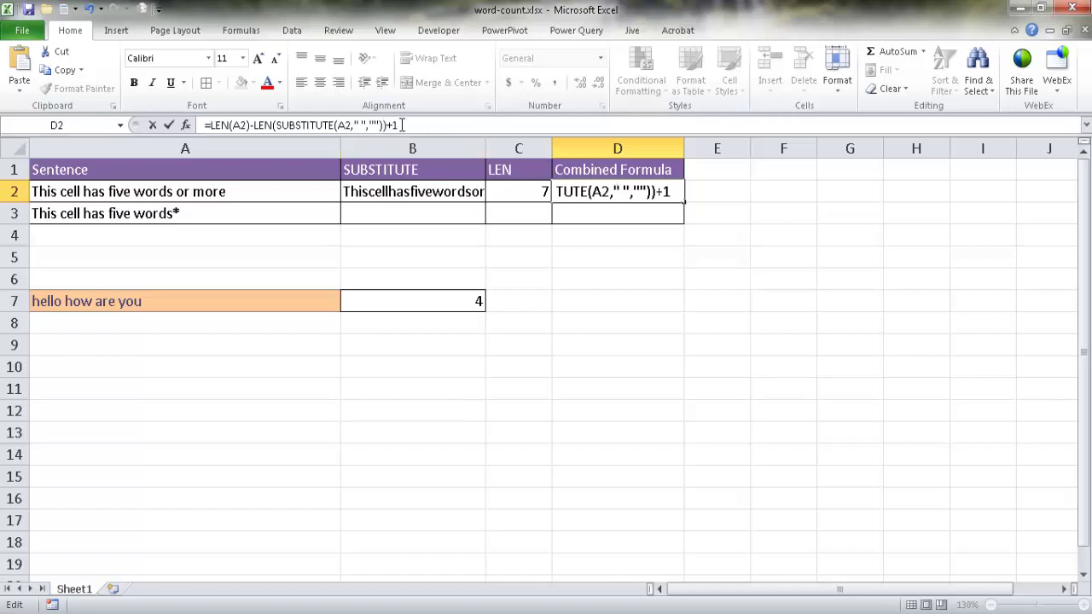
{"action": "key", "text": "Return"}
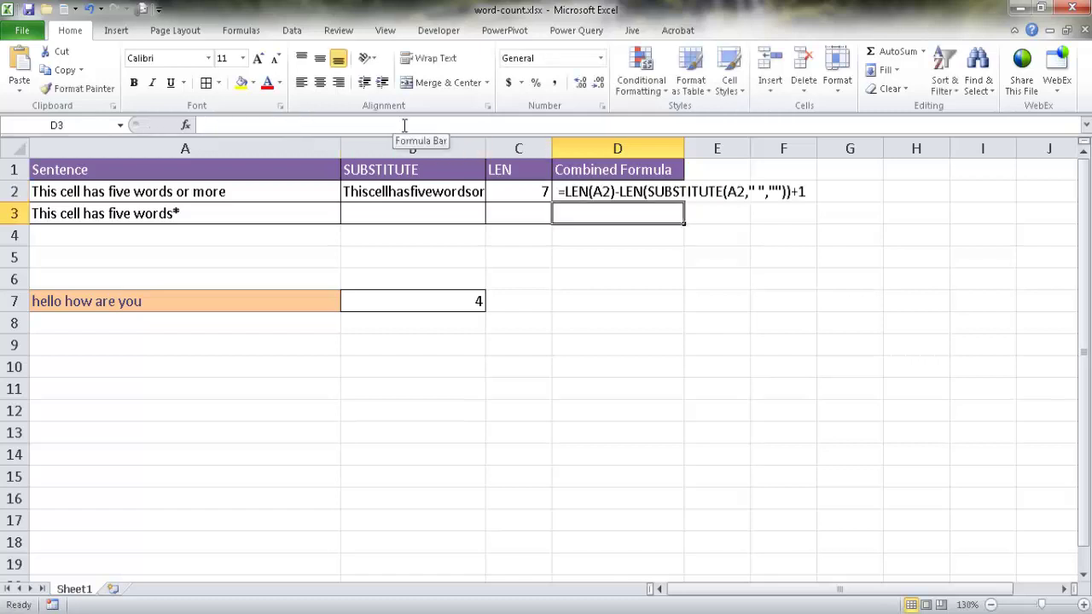
Re-commit D2's combined formula so it calculates 7 instead of showing text
{"action": "left_click", "coordinate": [582, 193]}
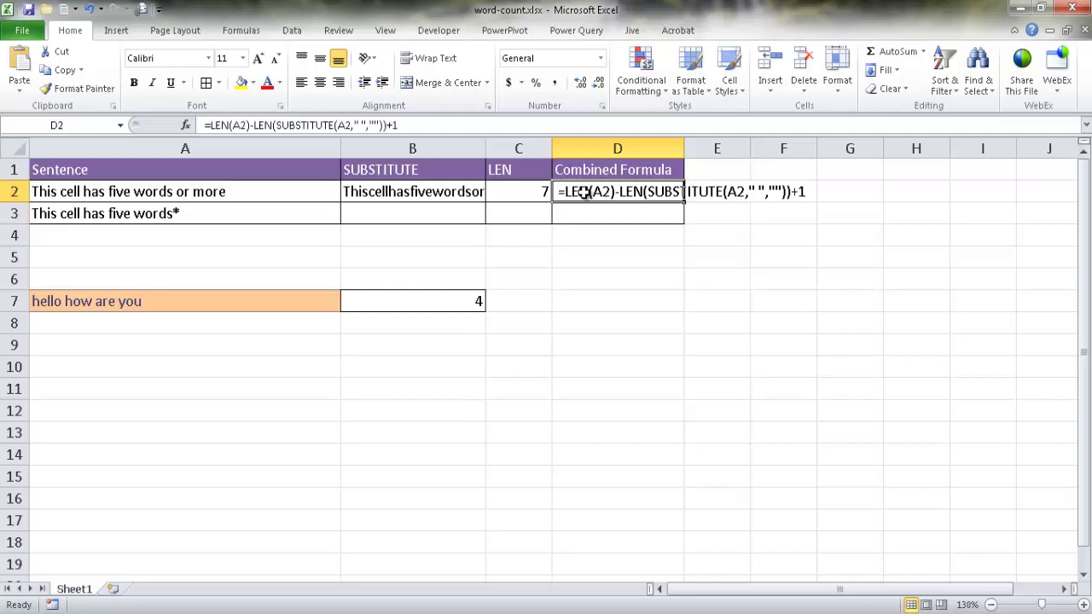
{"action": "left_click", "coordinate": [204, 124]}
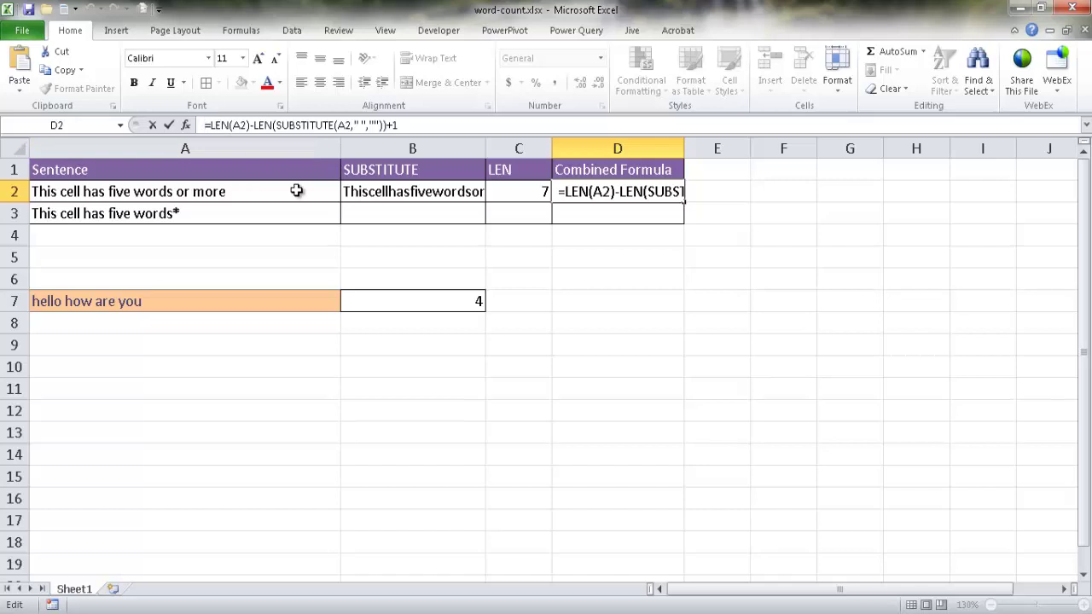
{"action": "key", "text": "Right"}
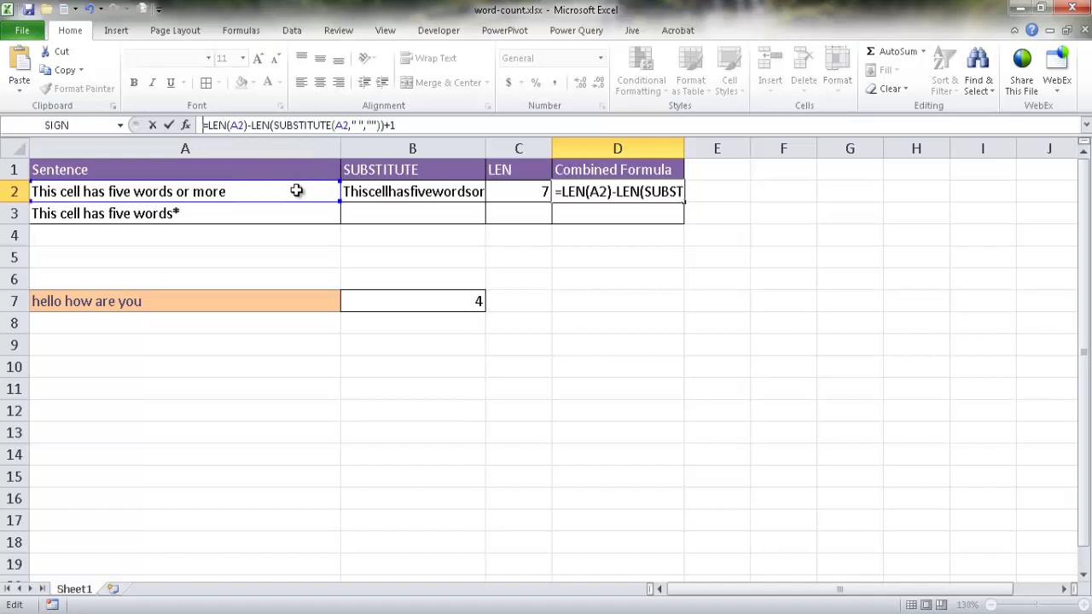
{"action": "key", "text": "Return"}
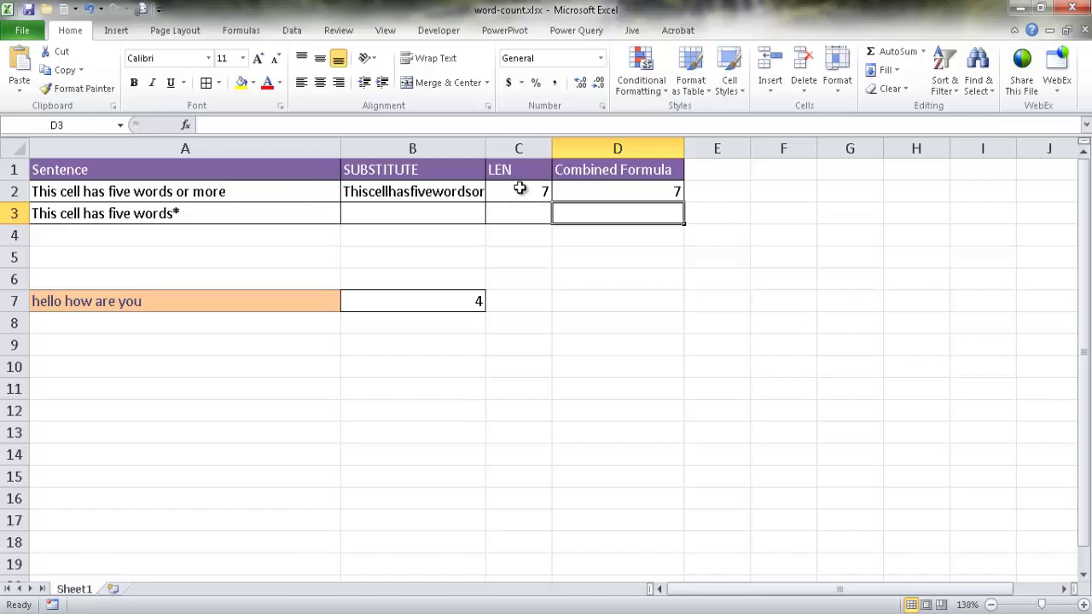
Fill the B2:D2 formulas down into B3:D3 for the row 3 sentence
{"action": "left_click_drag", "start_coordinate": [462, 192], "coordinate": [653, 195]}
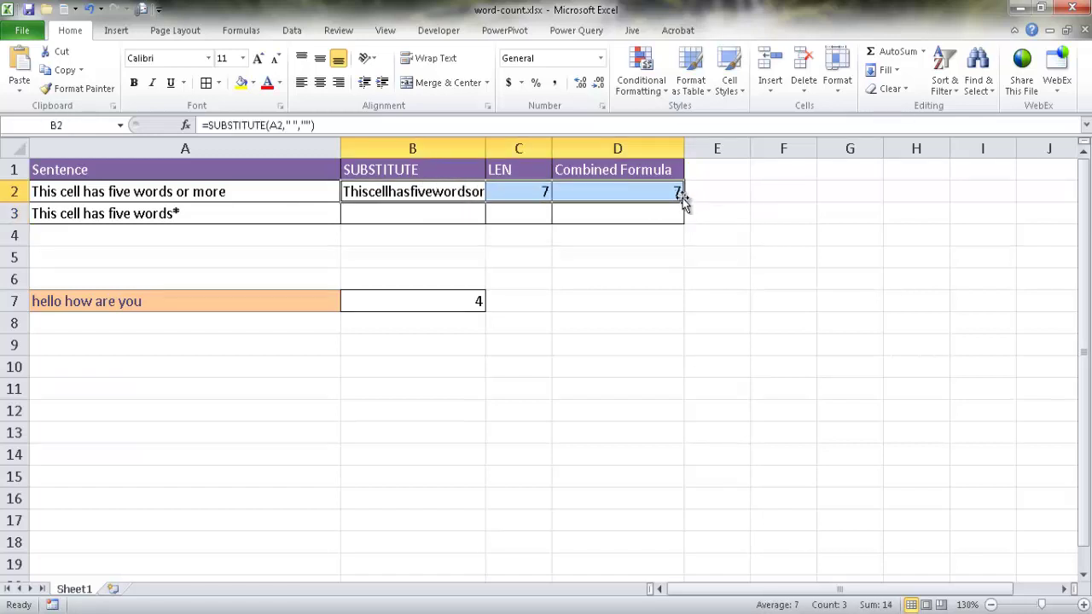
{"action": "left_click_drag", "start_coordinate": [683, 202], "coordinate": [685, 218]}
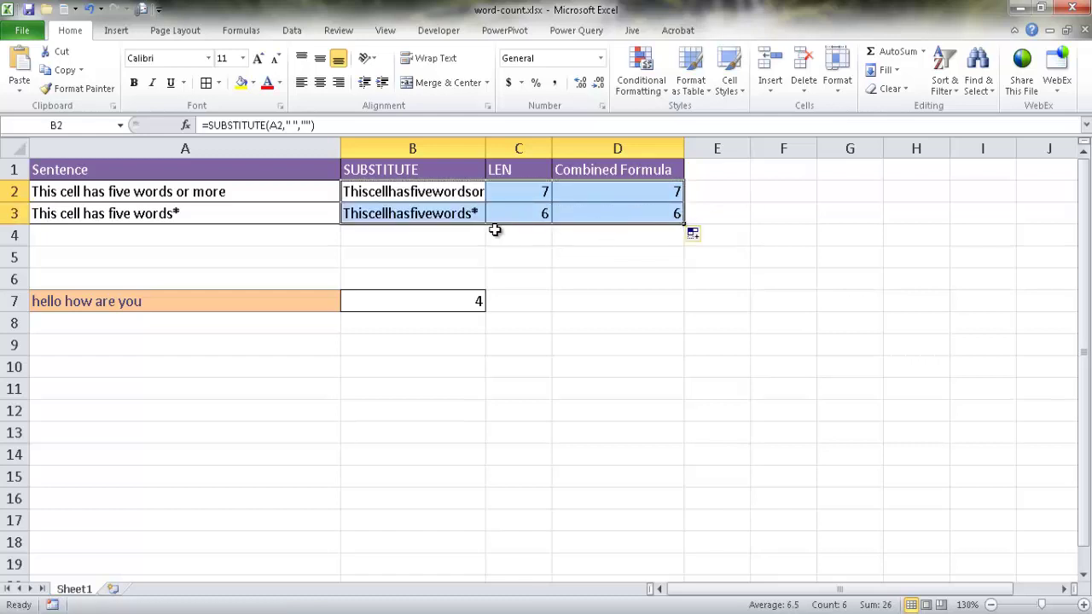
{"action": "left_click", "coordinate": [289, 210]}
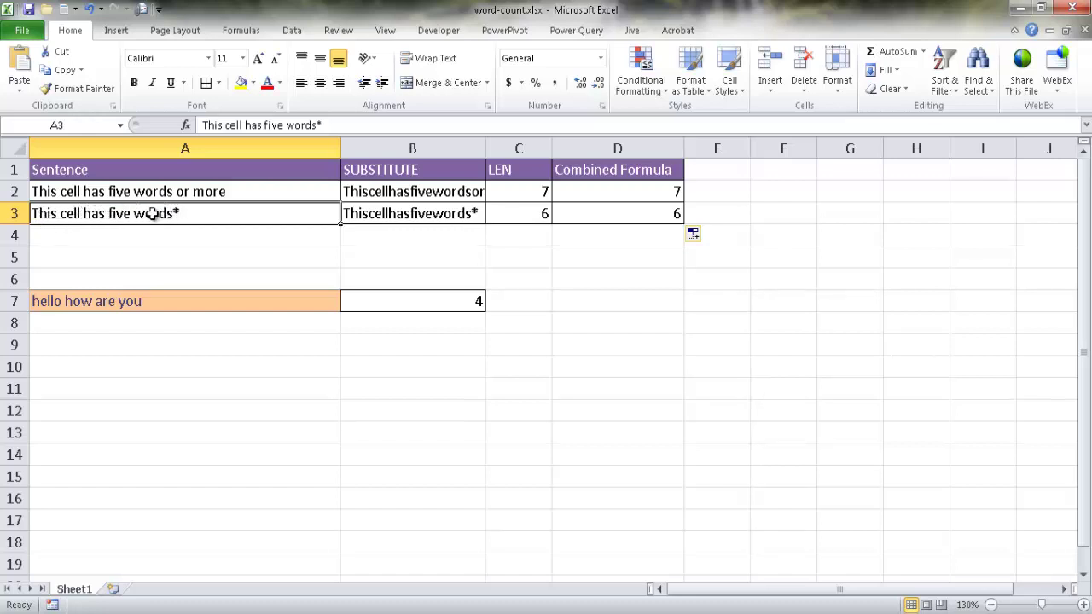
{"action": "left_click", "coordinate": [524, 213]}
{"action": "left_click", "coordinate": [572, 212]}
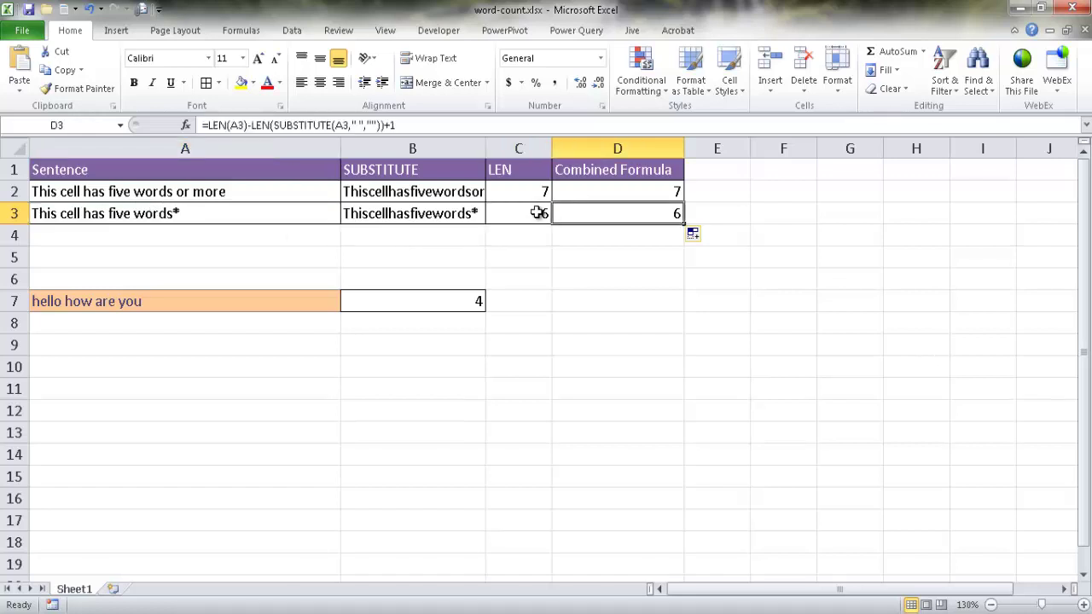
{"action": "left_click", "coordinate": [225, 213]}
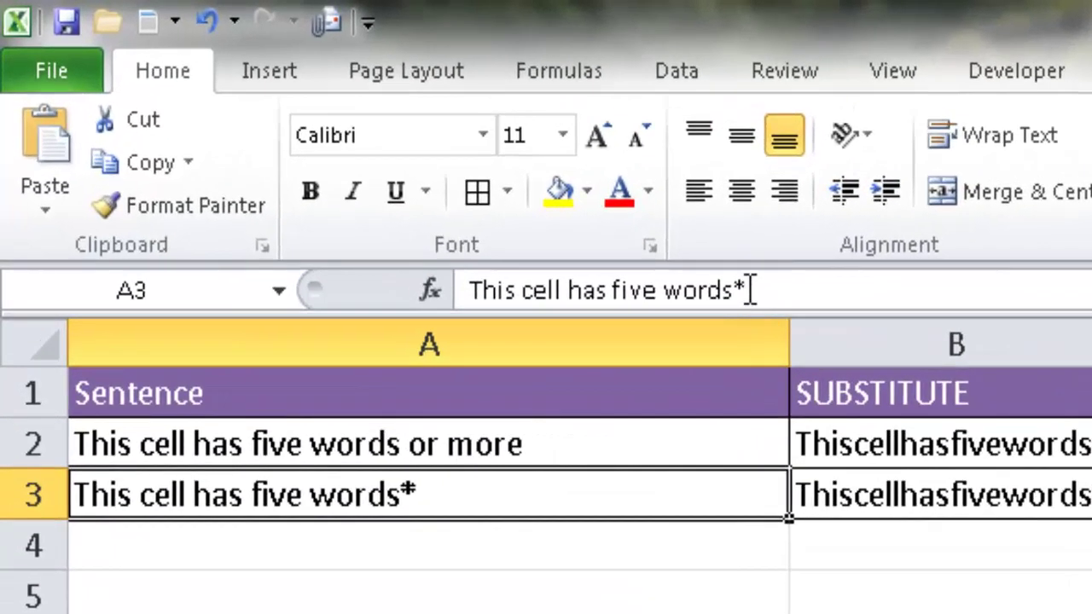
{"action": "left_click", "coordinate": [804, 290]}
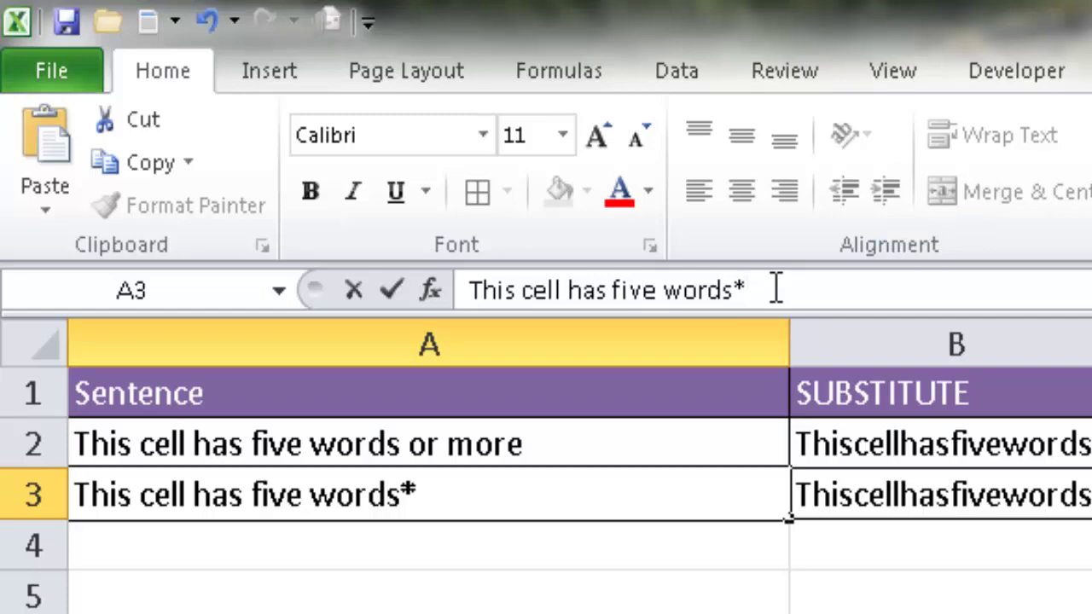
{"action": "key", "text": "Return"}
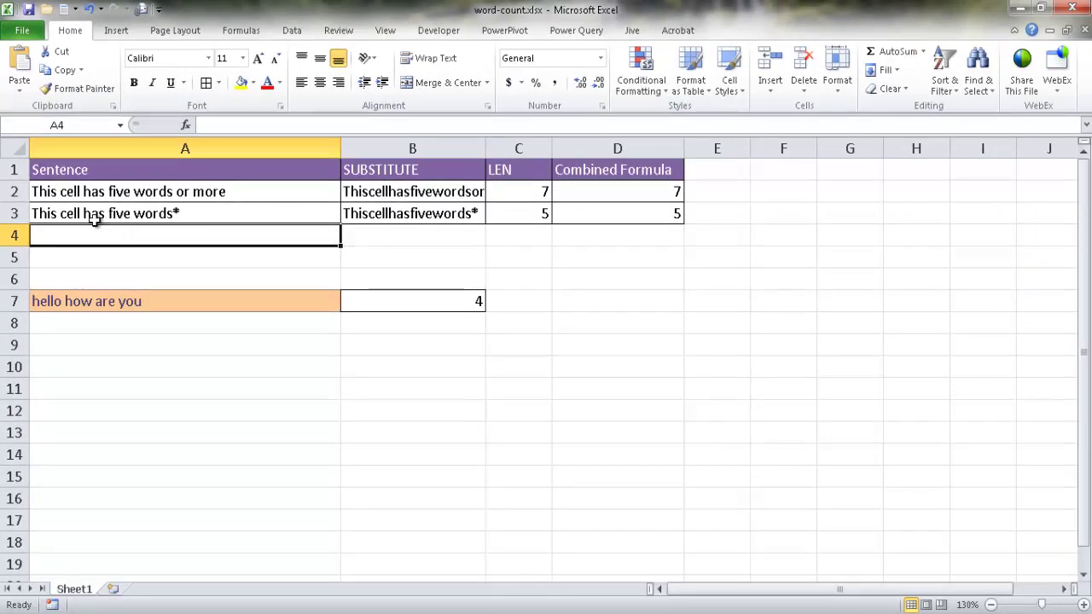
{"action": "left_click", "coordinate": [185, 211]}
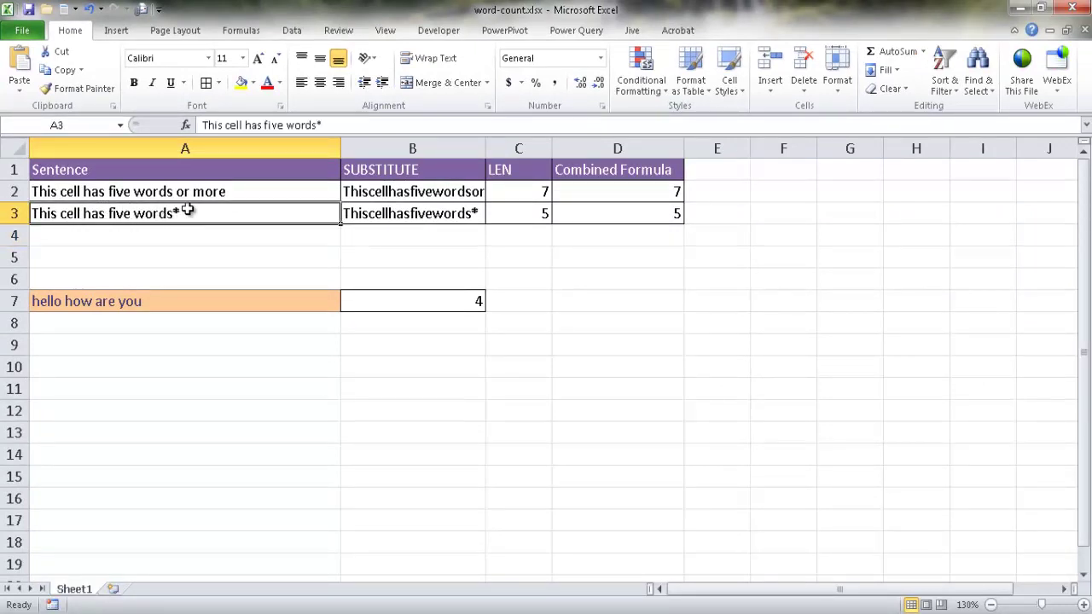
{"action": "left_click", "coordinate": [343, 124]}
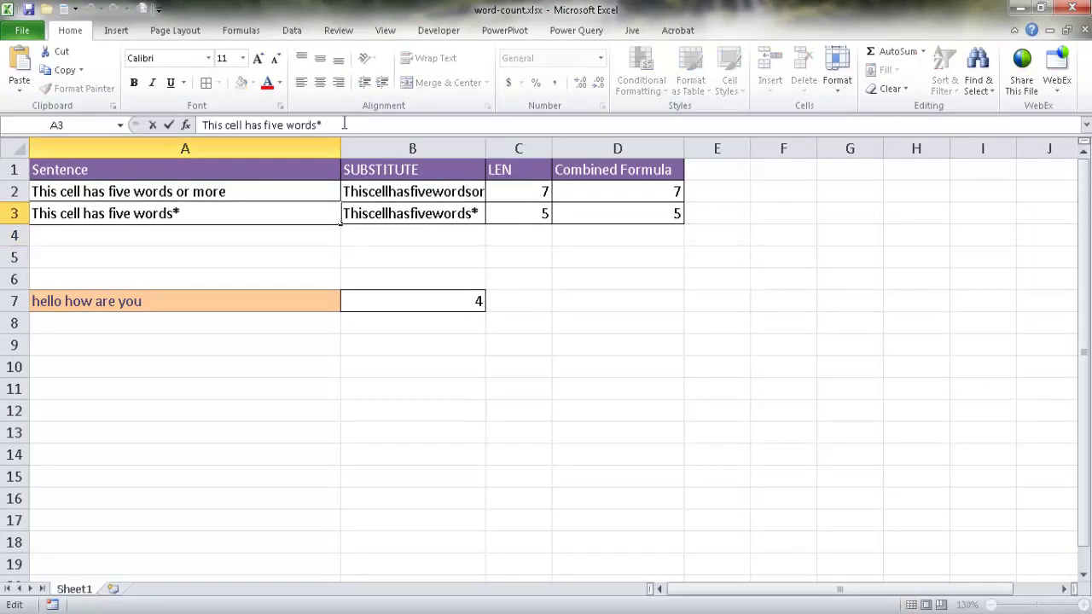
{"action": "key", "text": "Return"}
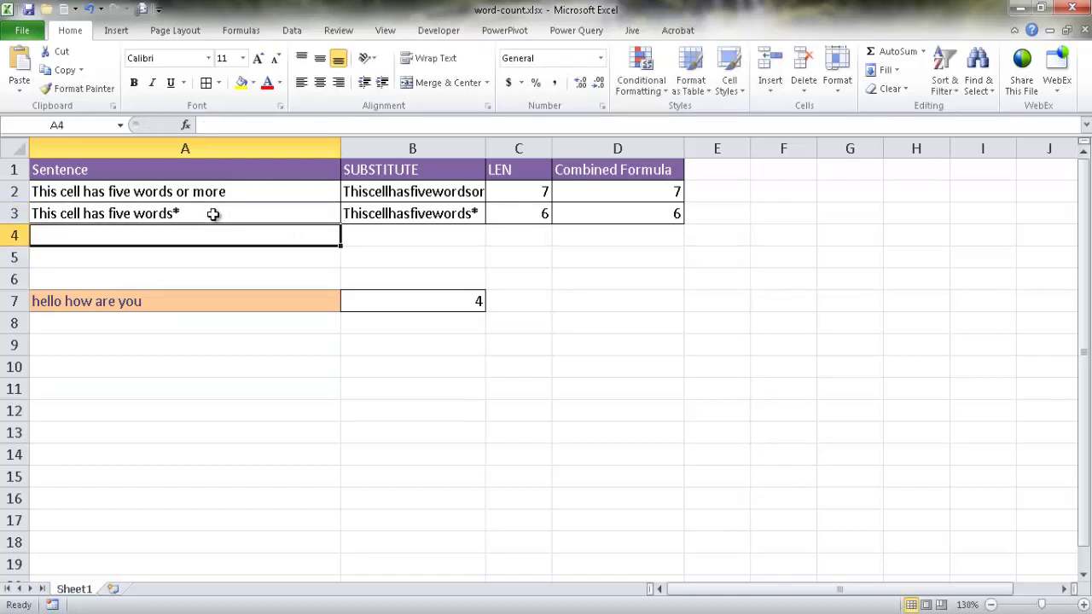
Wrap A3 in TRIM in C3, giving =LEN(TRIM(A3))-LEN(B3)+1, which returns 5
{"action": "left_click", "coordinate": [369, 215]}
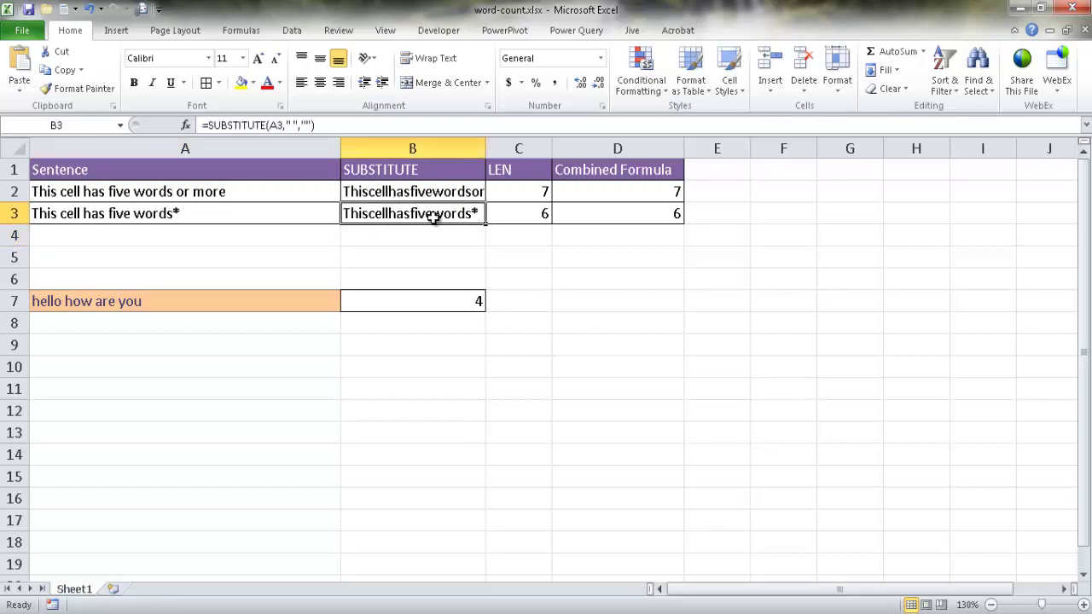
{"action": "key", "text": "ctrl+z"}
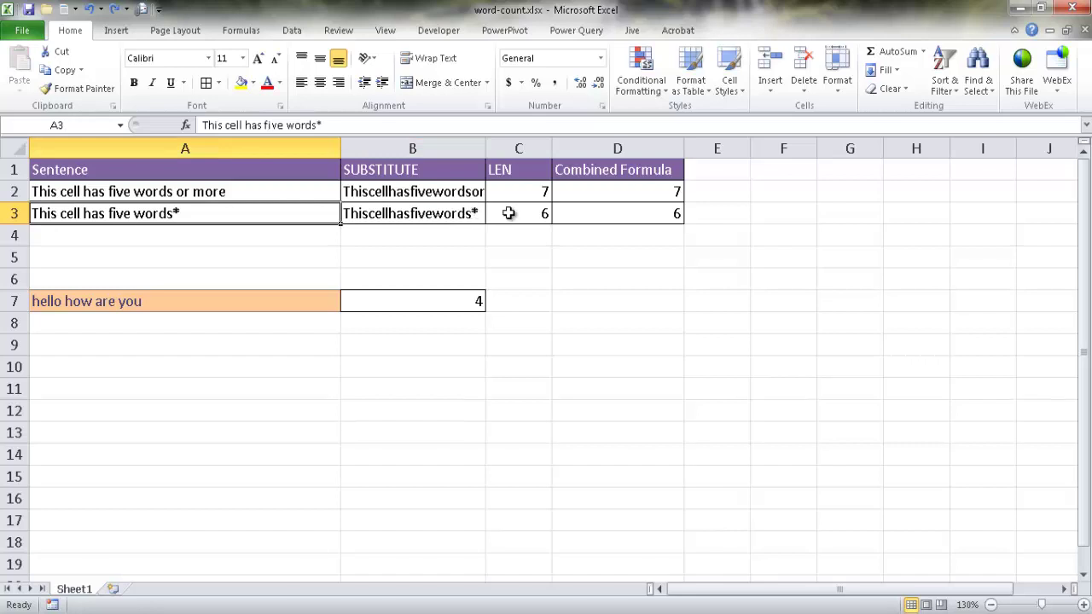
{"action": "left_click", "coordinate": [509, 213]}
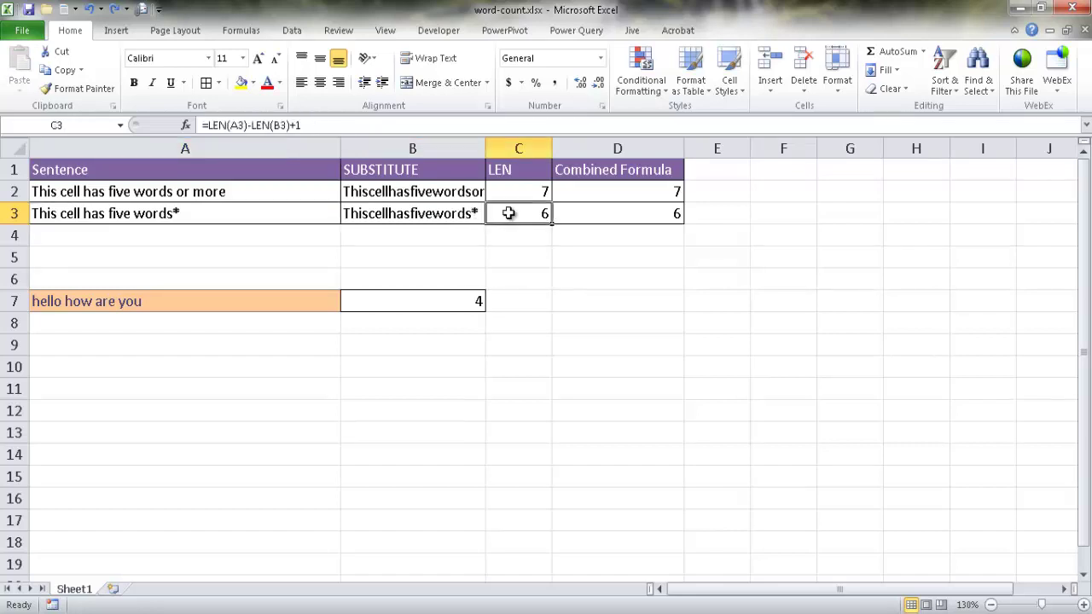
{"action": "left_click", "coordinate": [231, 127]}
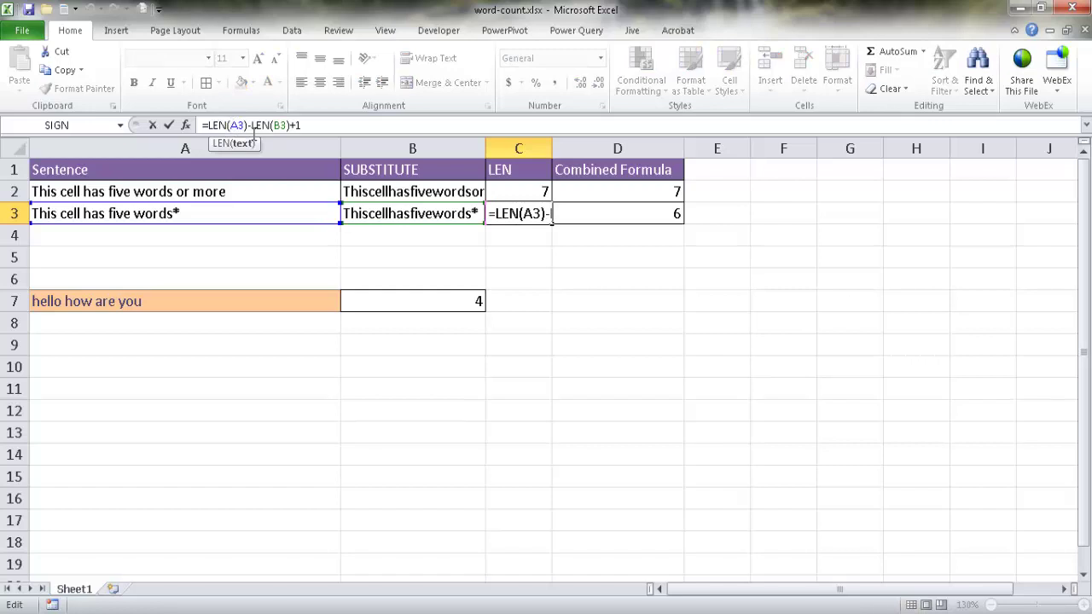
{"action": "type", "text": "trim"}
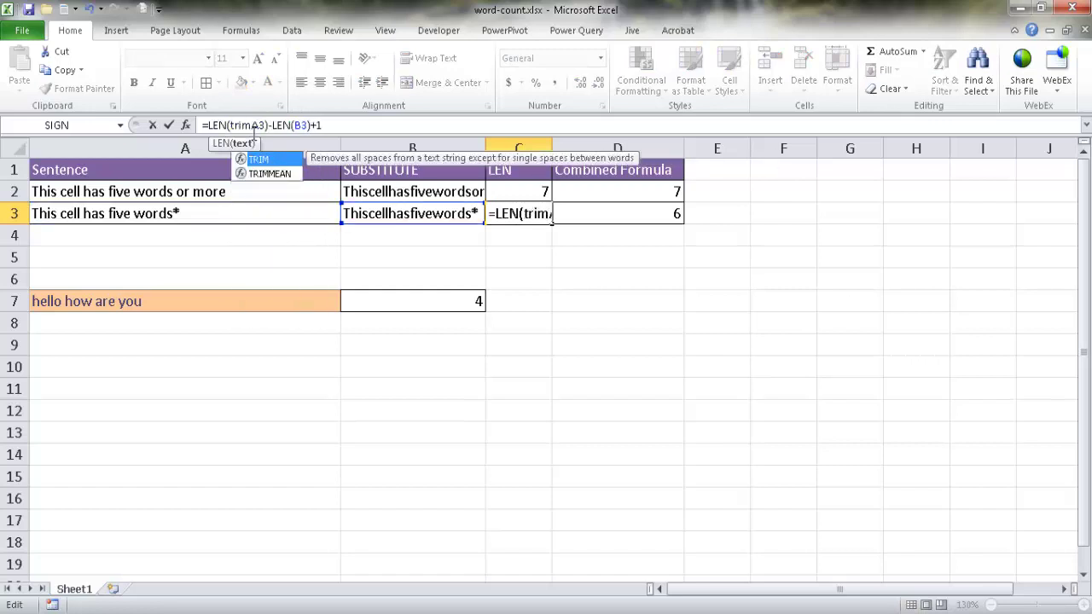
{"action": "type", "text": "("}
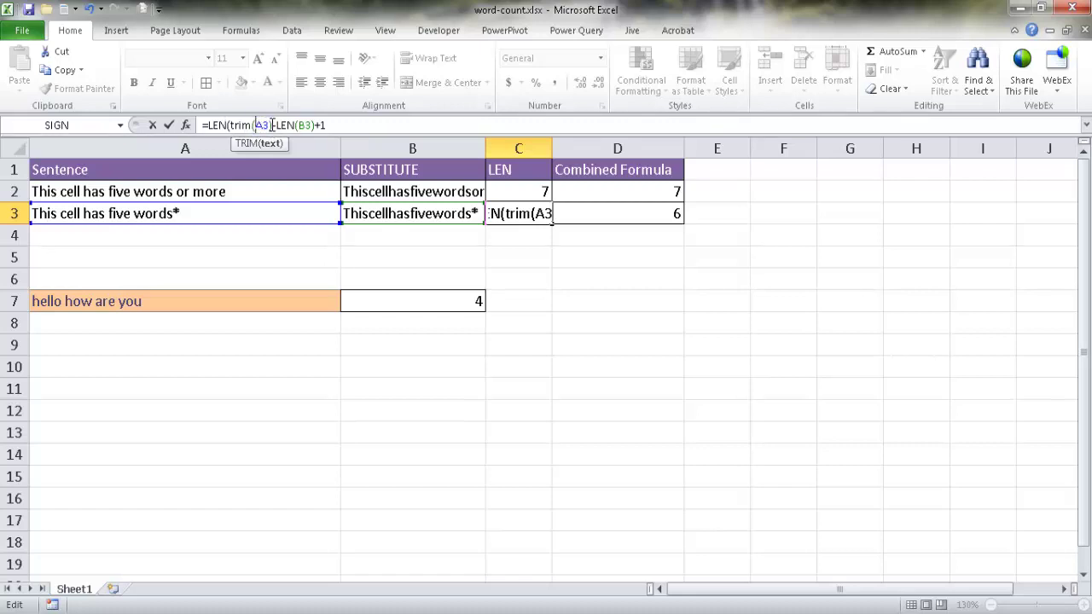
{"action": "type", "text": ")"}
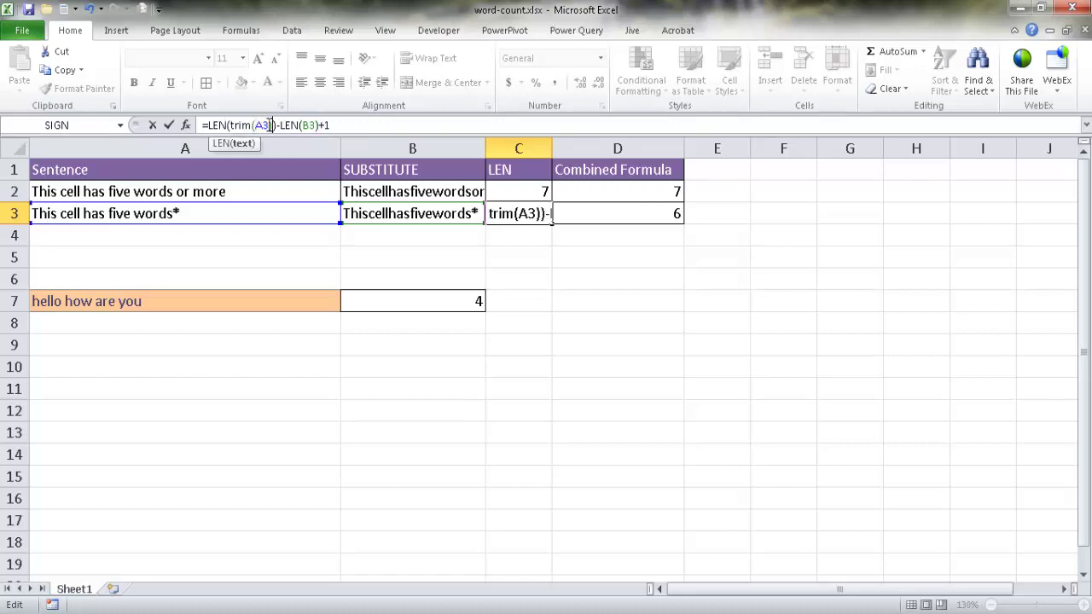
{"action": "key", "text": "Return"}
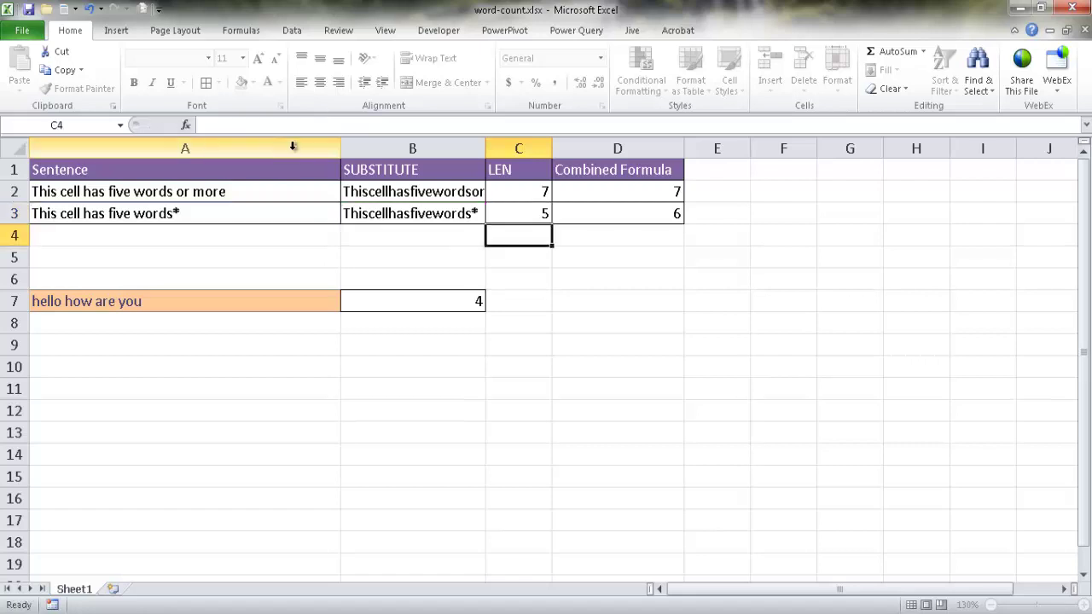
Wrap A3 in TRIM in D3's combined formula so it returns 5 like C3
{"action": "left_click", "coordinate": [535, 211]}
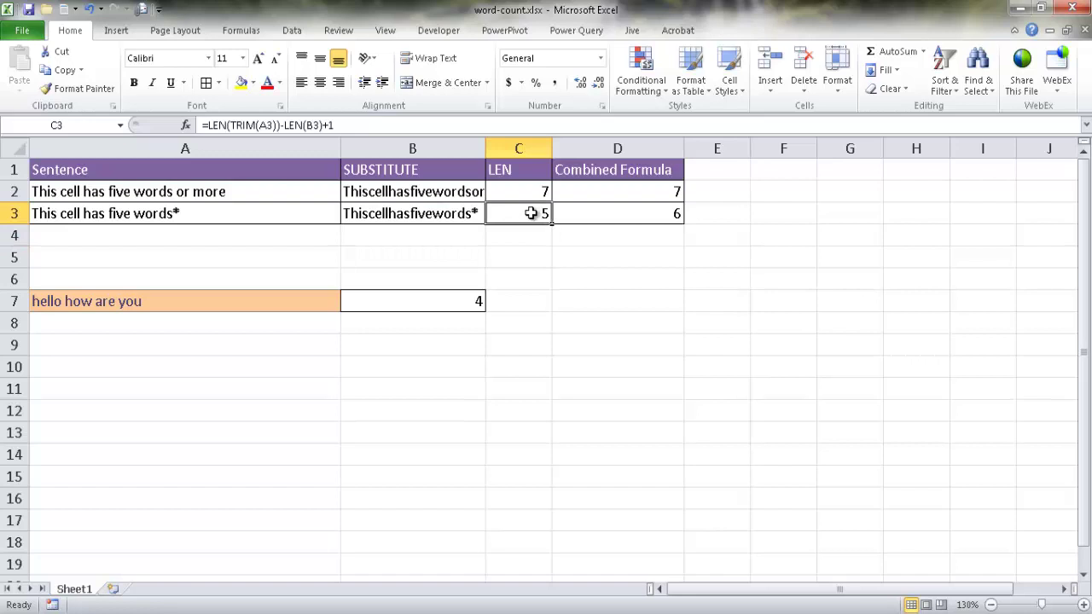
{"action": "left_click", "coordinate": [601, 214]}
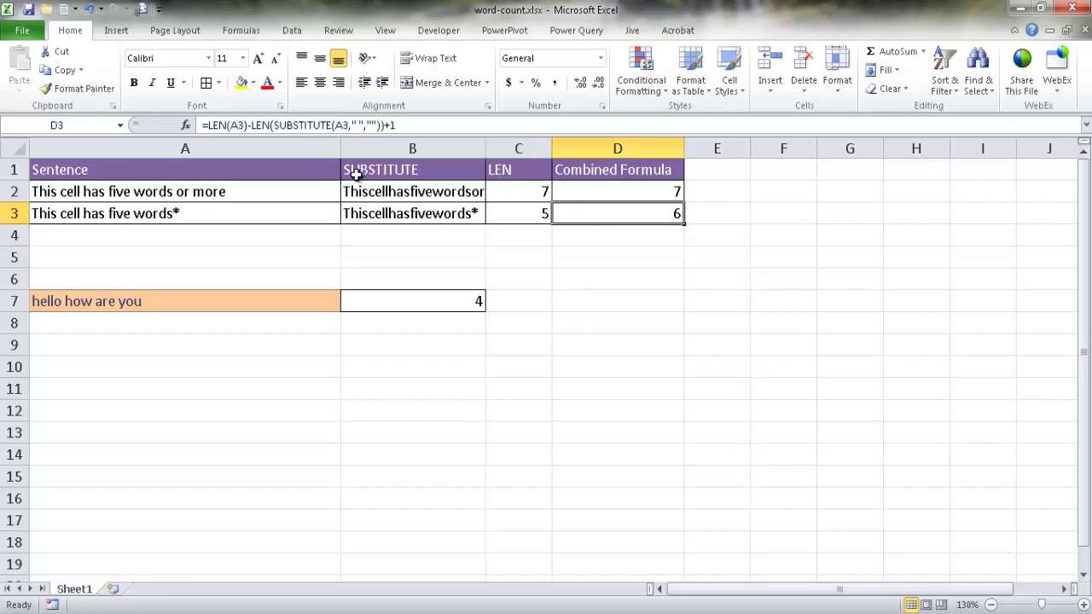
{"action": "left_click", "coordinate": [230, 125]}
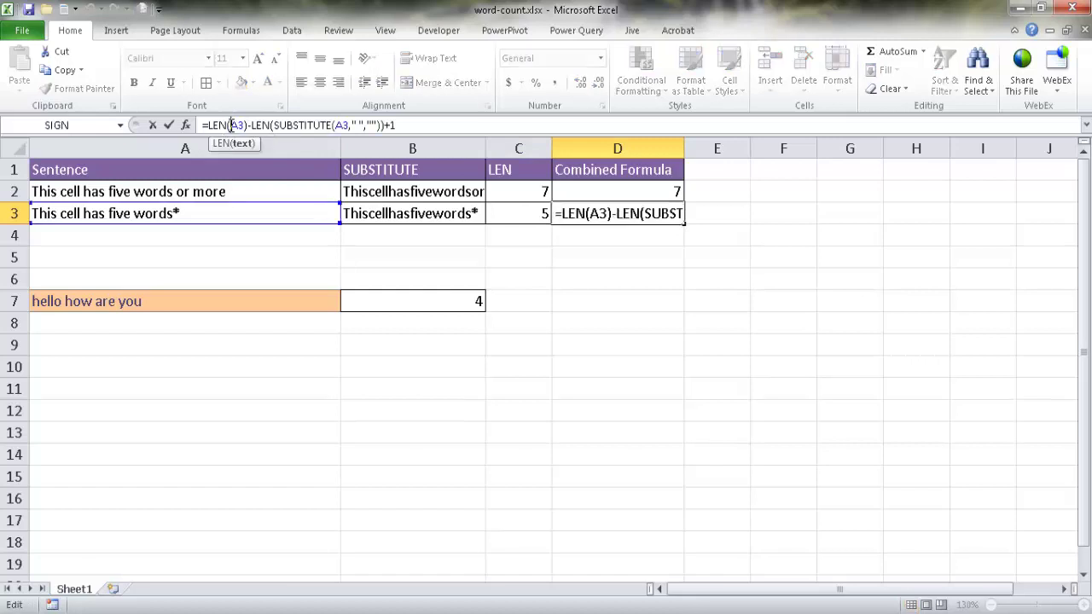
{"action": "type", "text": "trim("}
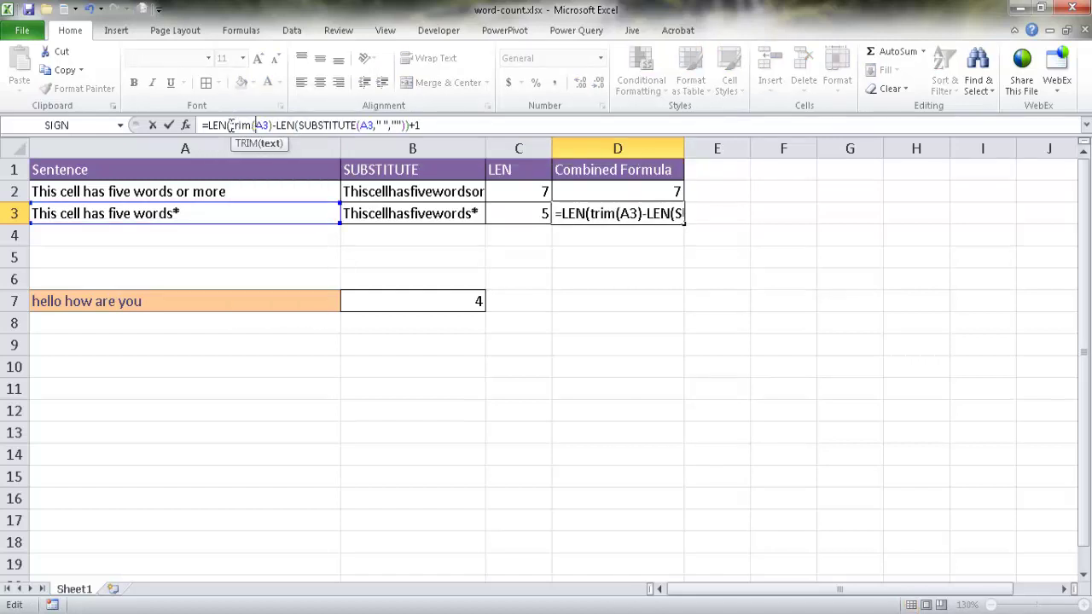
{"action": "type", "text": ")"}
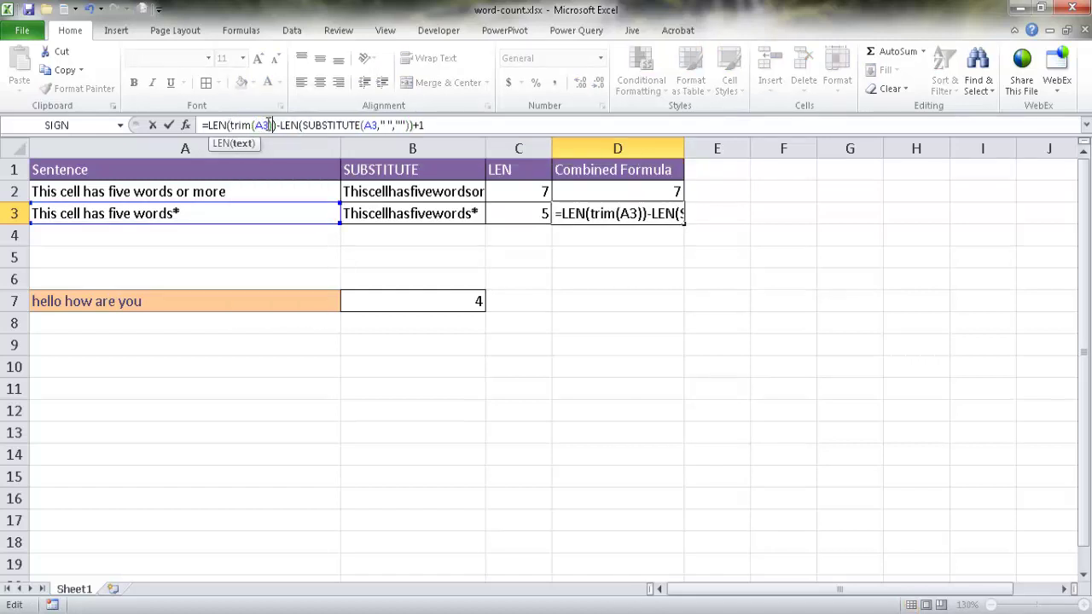
{"action": "key", "text": "Return"}
{"action": "left_click", "coordinate": [292, 213]}
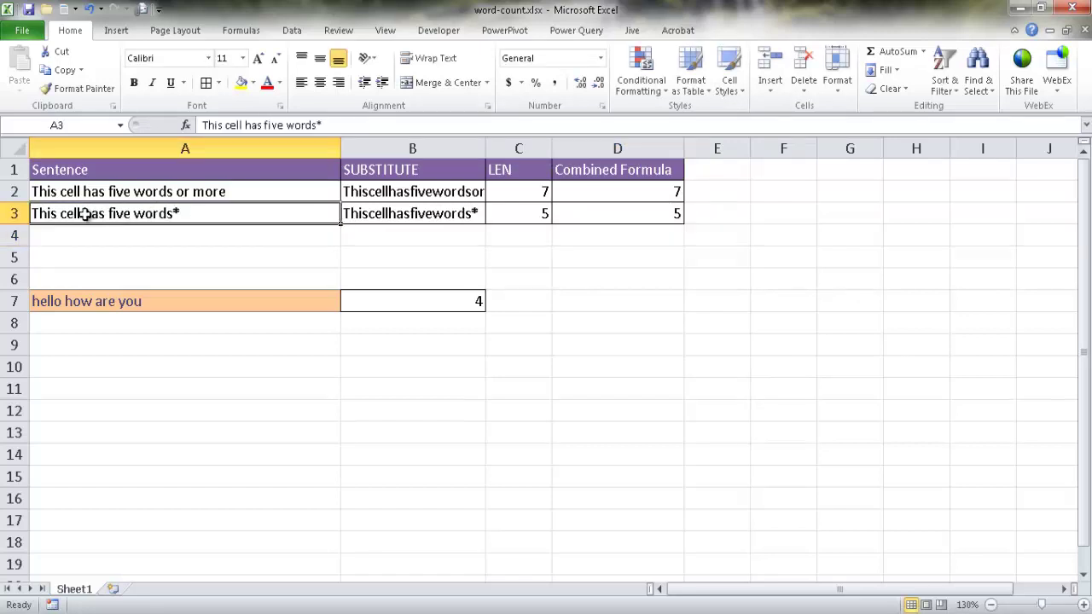
Prefix A3's sentence with 'A ' so it reads 'A This cell has five words*'
{"action": "left_click", "coordinate": [206, 125]}
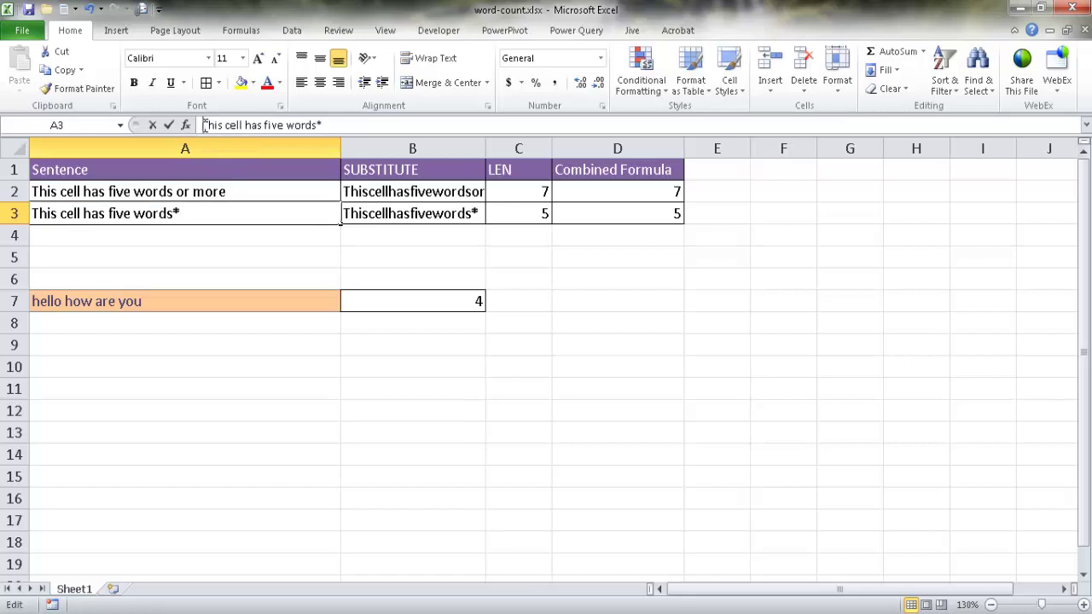
{"action": "type", "text": "A"}
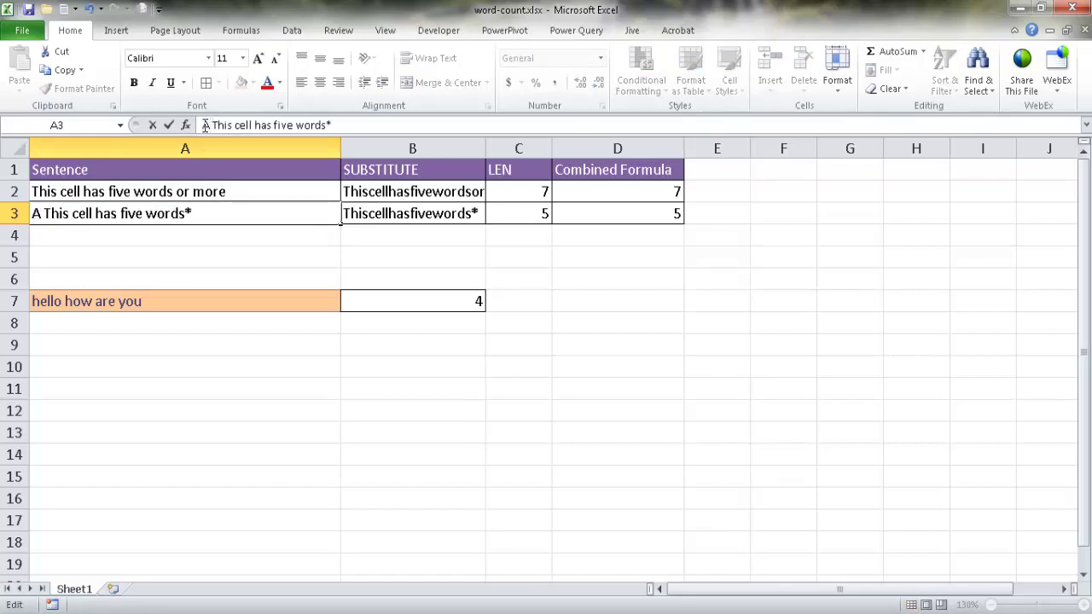
{"action": "key", "text": "Return"}
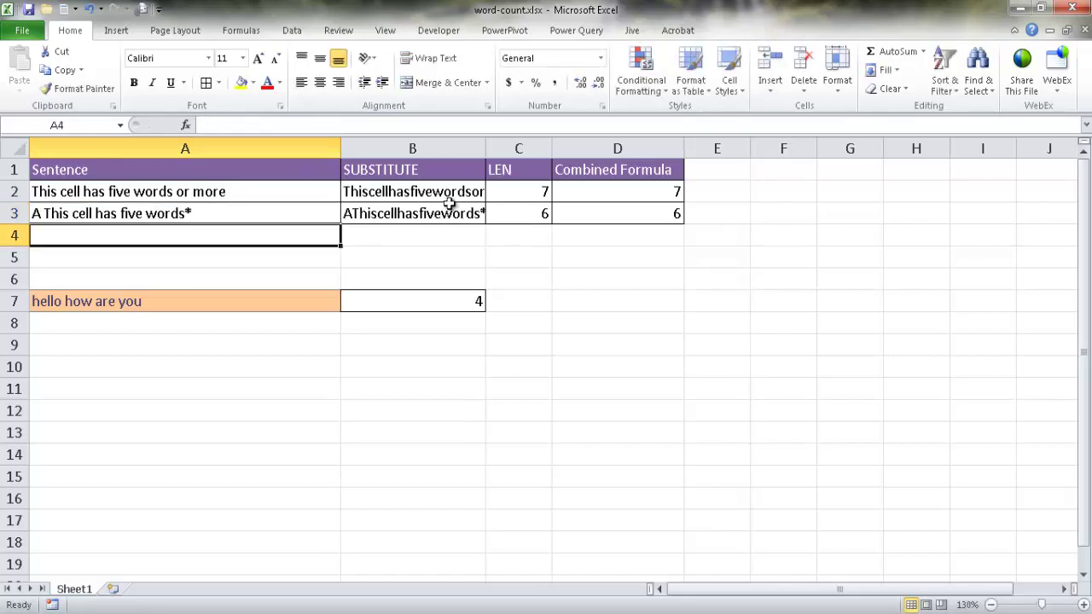
{"action": "left_click", "coordinate": [226, 212]}
{"action": "left_click", "coordinate": [346, 126]}
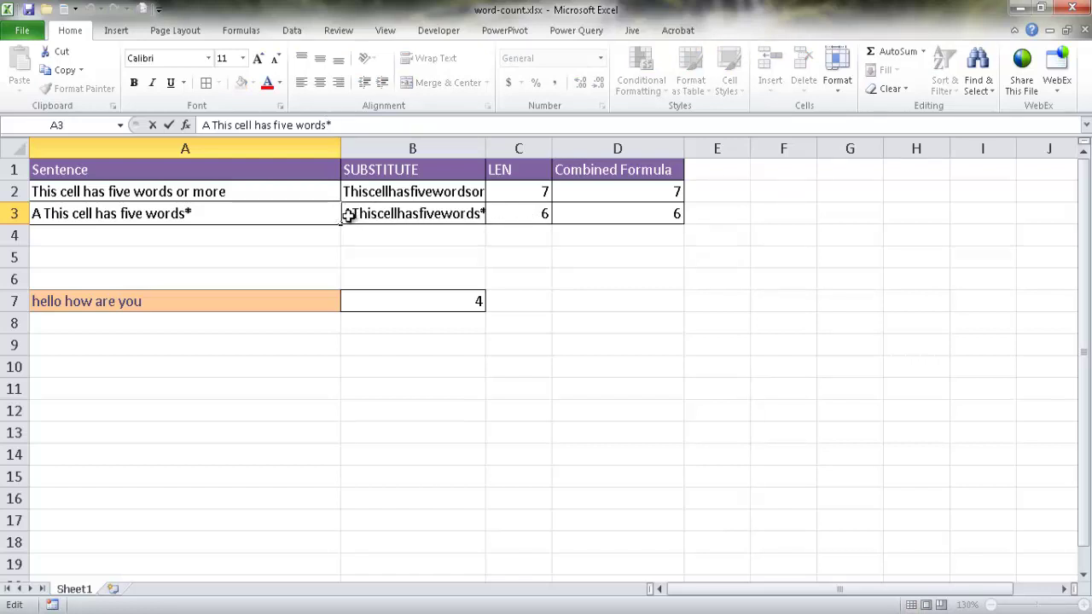
{"action": "left_click", "coordinate": [287, 252]}
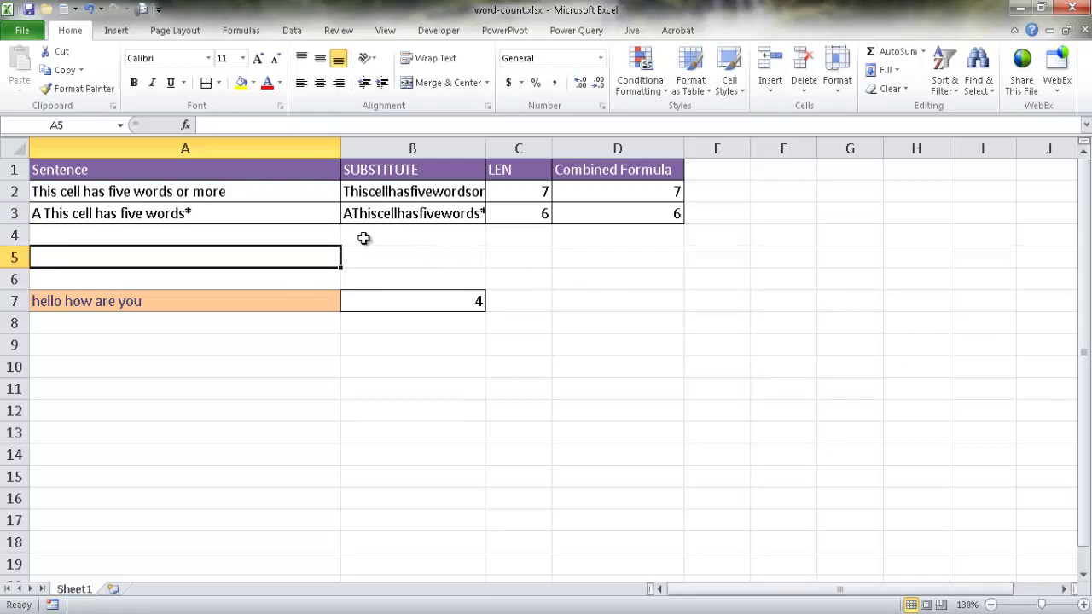
Add leading spaces to the beginning of A3's sentence
{"action": "left_click", "coordinate": [101, 216]}
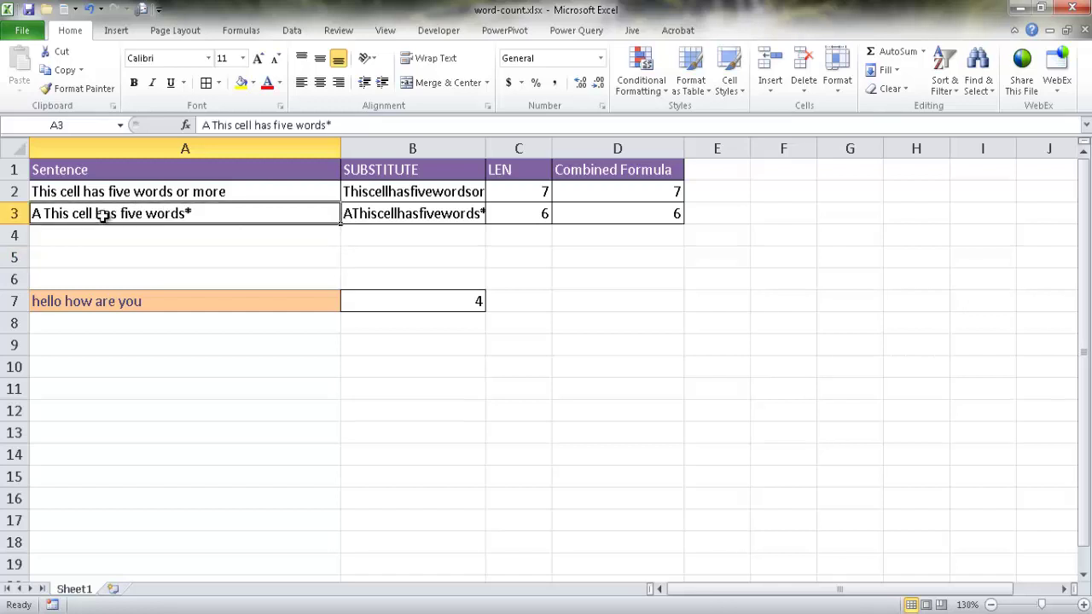
{"action": "left_click", "coordinate": [204, 125]}
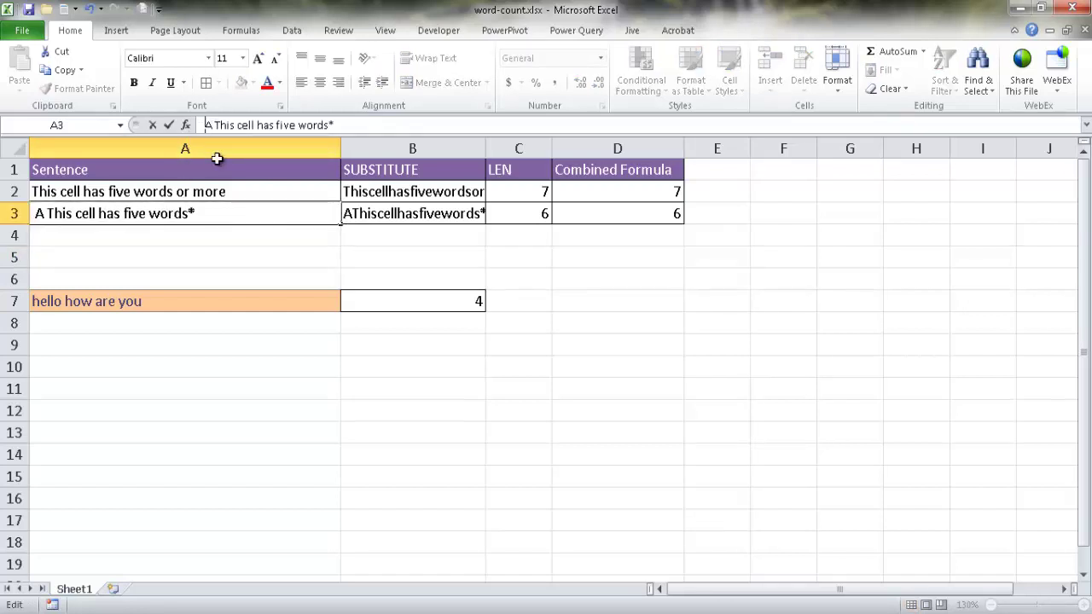
{"action": "key", "text": "Return"}
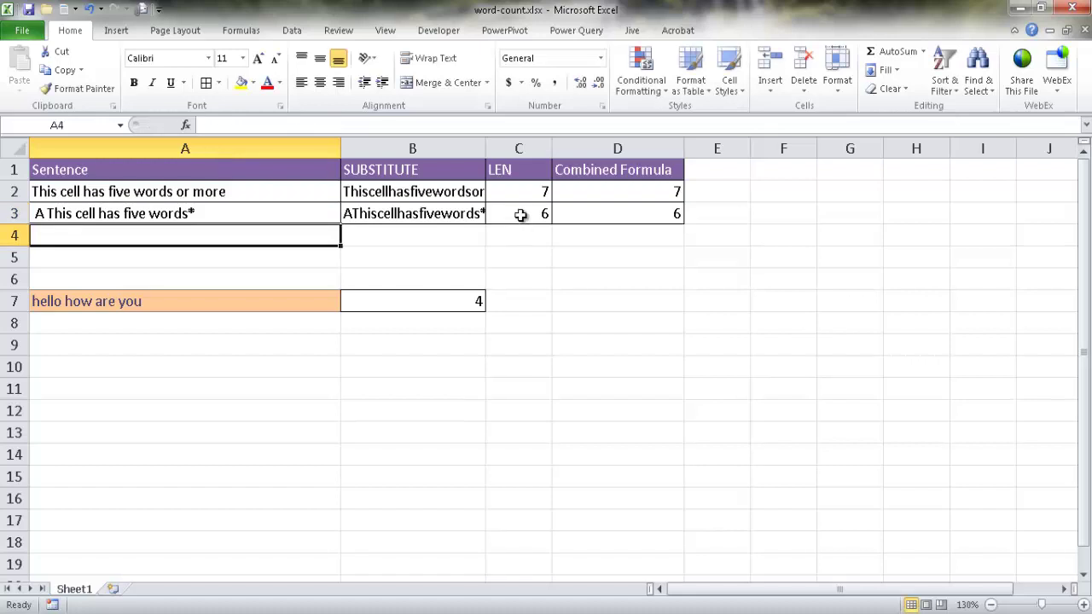
Remove TRIM from C3's formula to compare, making it count 8
{"action": "left_click", "coordinate": [520, 215]}
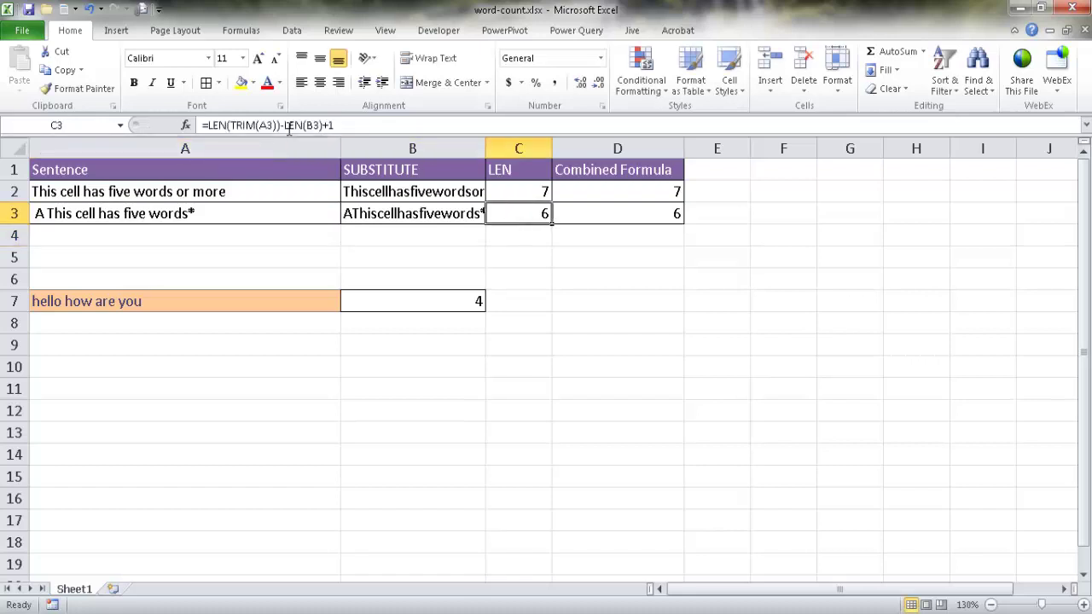
{"action": "key", "text": "BackSpace"}
{"action": "key", "text": "BackSpace"}
{"action": "key", "text": "BackSpace"}
{"action": "key", "text": "BackSpace"}
{"action": "key", "text": "BackSpace"}
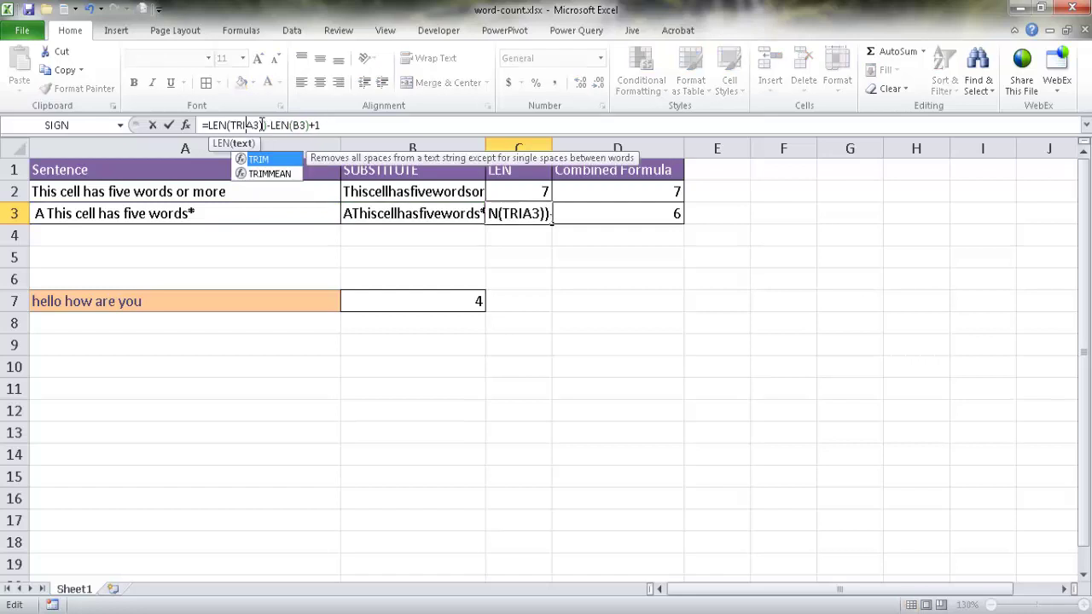
{"action": "left_click", "coordinate": [249, 125]}
{"action": "key", "text": "BackSpace"}
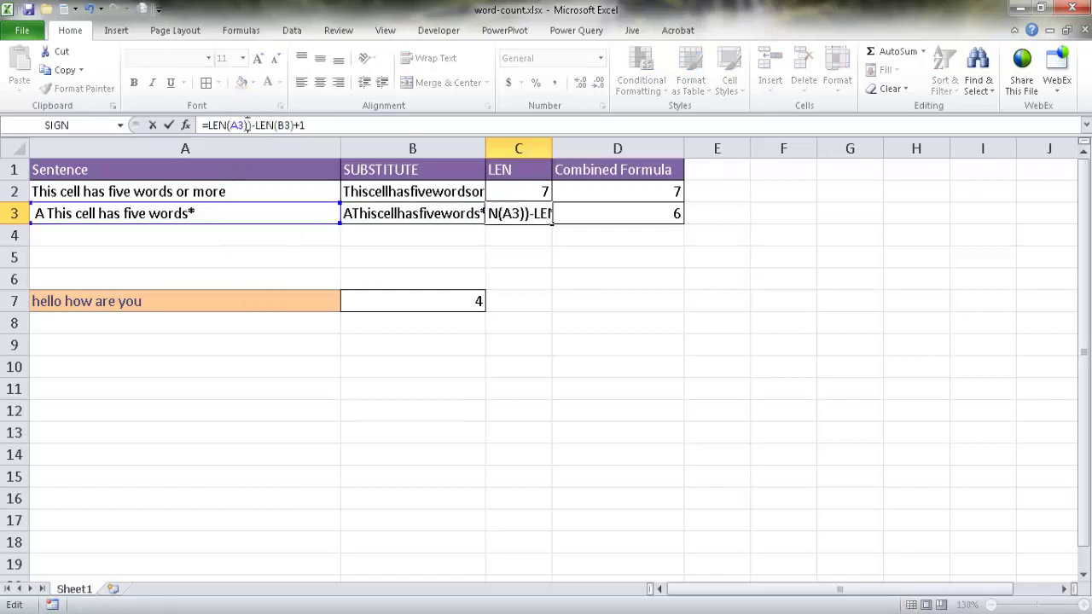
{"action": "key", "text": "Return"}
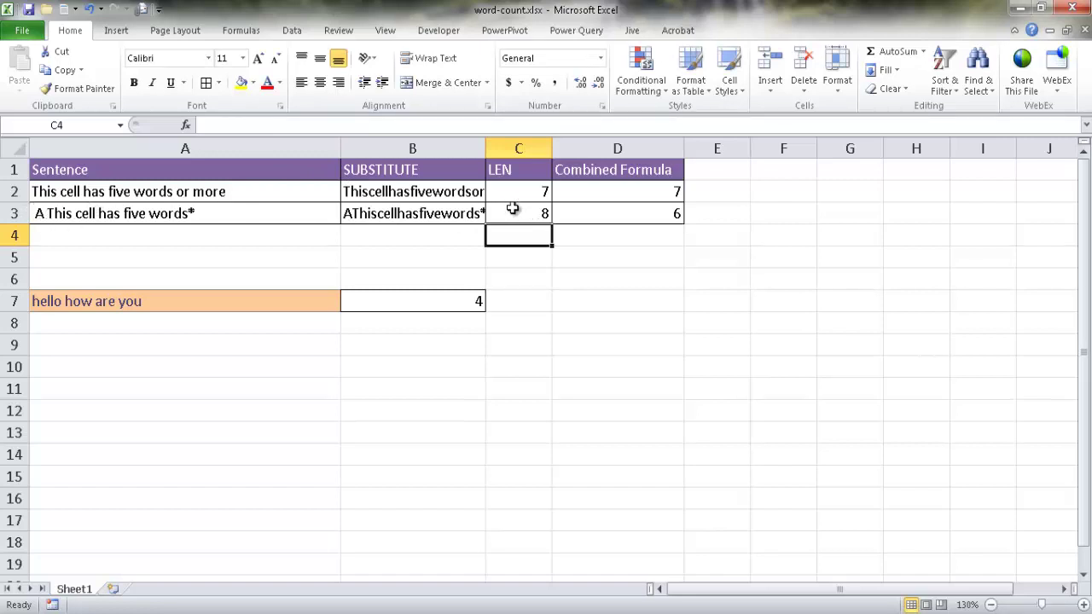
Restore =LEN(TRIM(A3))-LEN(B3)+1 in C3 so it again counts 6
{"action": "left_click", "coordinate": [512, 210]}
{"action": "left_click", "coordinate": [232, 126]}
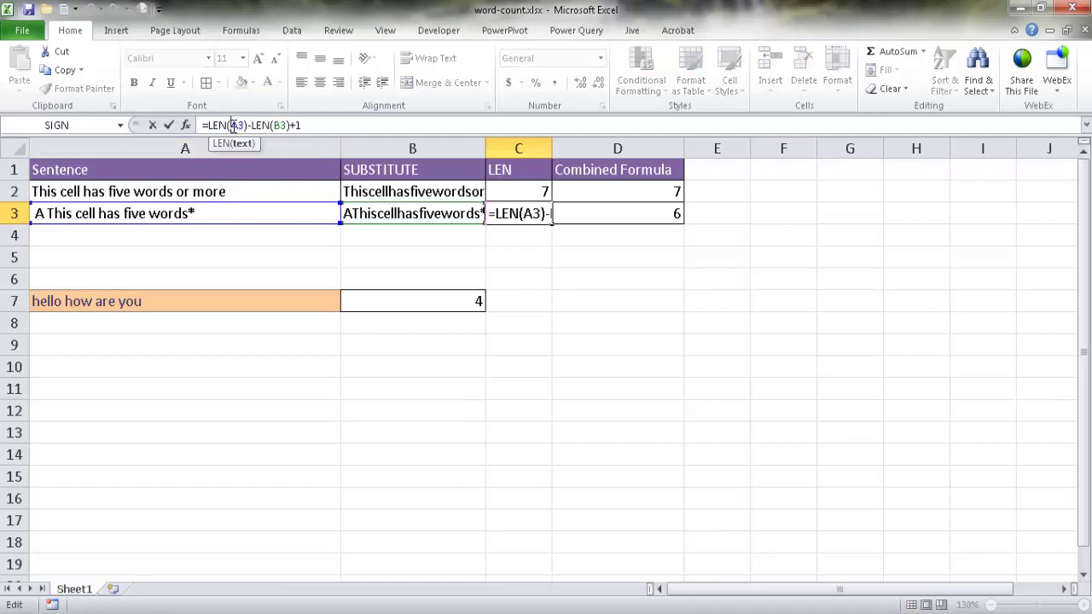
{"action": "type", "text": "trim("}
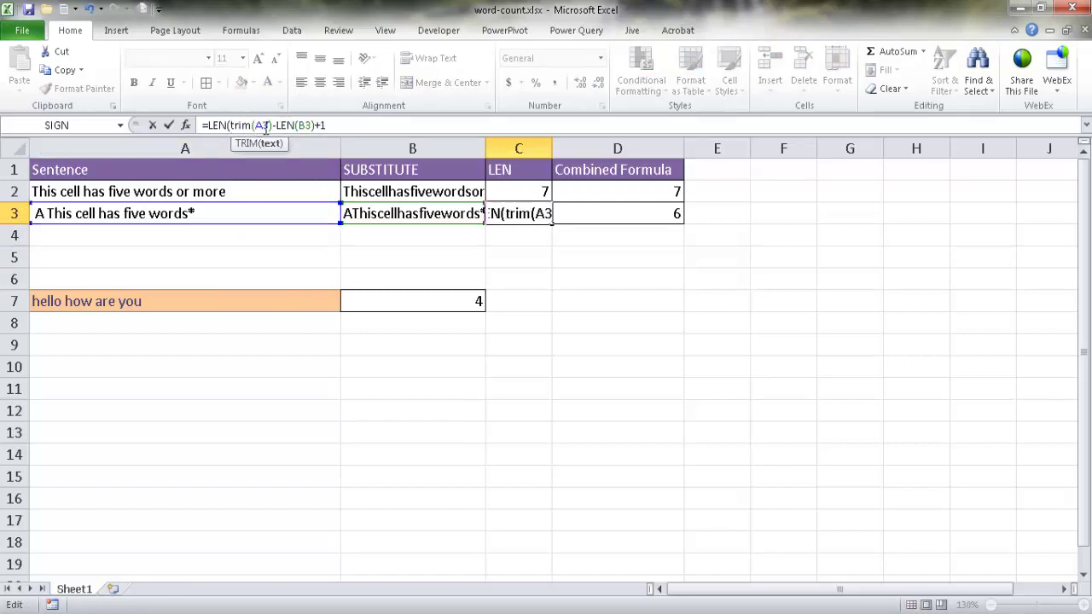
{"action": "left_click", "coordinate": [268, 125]}
{"action": "type", "text": ")"}
{"action": "key", "text": "Return"}
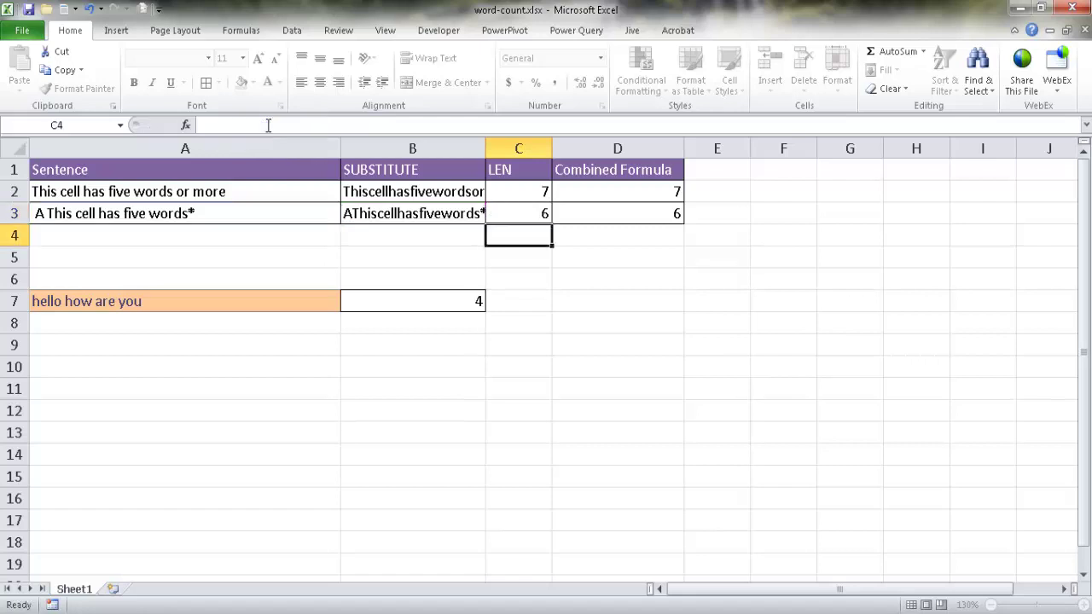